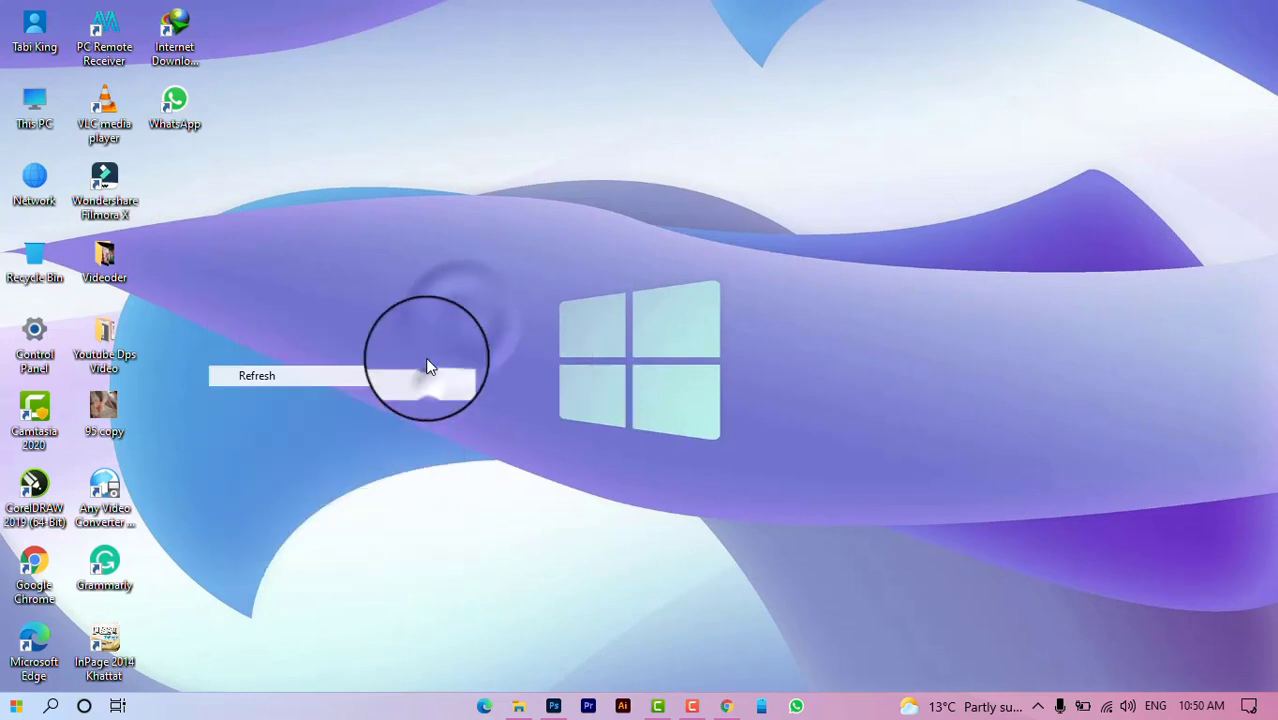
right_click(541, 318)
left_click(547, 310)
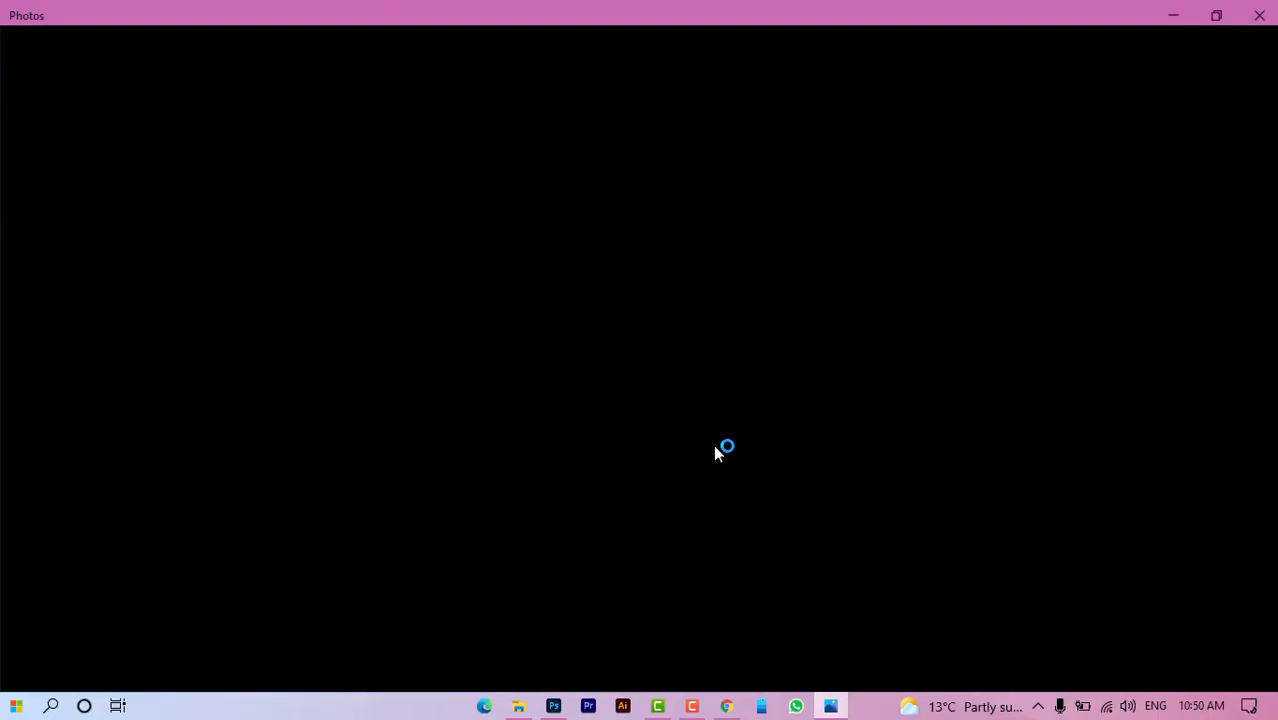
Step: View the 95 copy.jpg picture in Photos and close the viewer
scroll(616, 372, "up", 1)
scroll(616, 368, "down", 1)
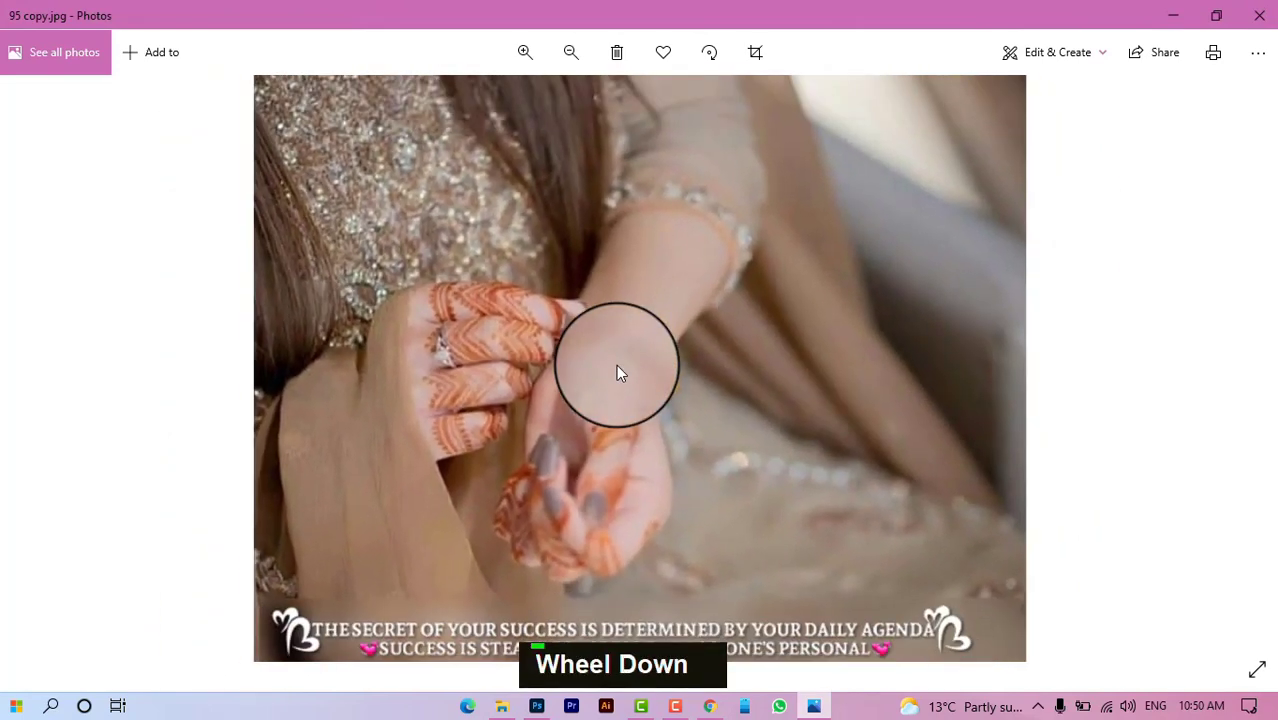
left_click(1258, 14)
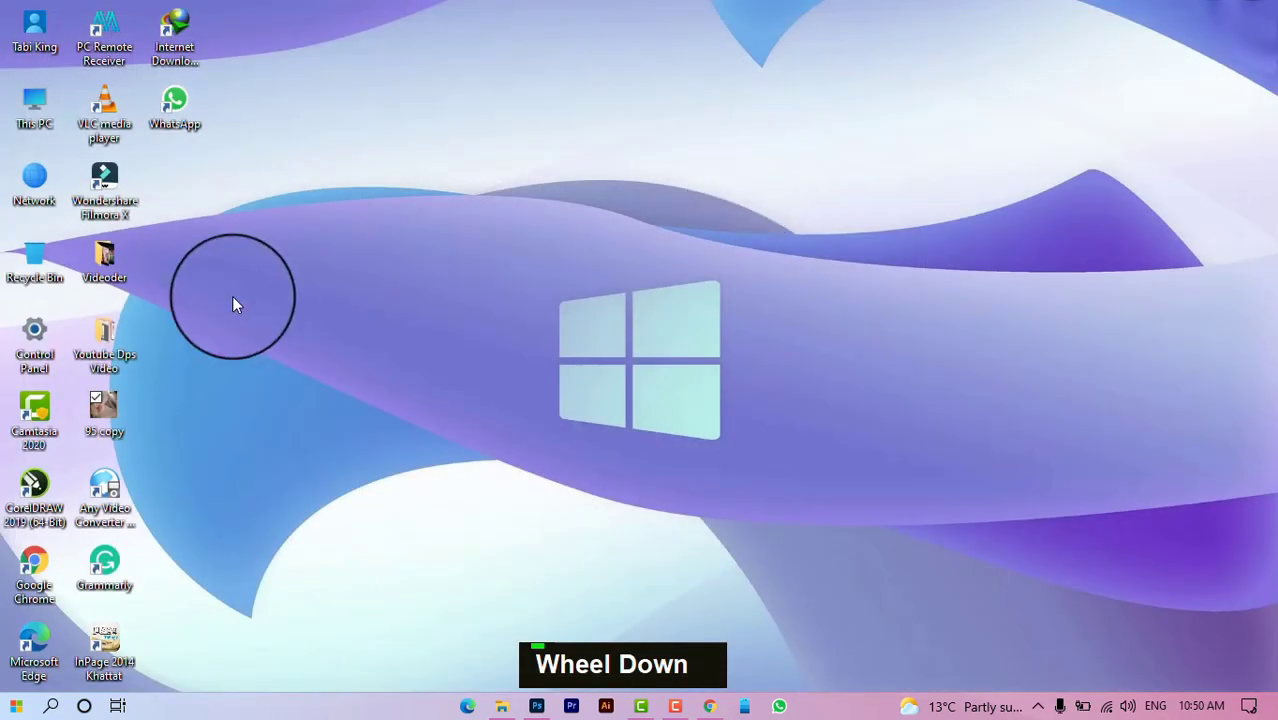
Step: Open the 95 copy picture from the desktop in Photoshop
left_click_drag(107, 435, 524, 584)
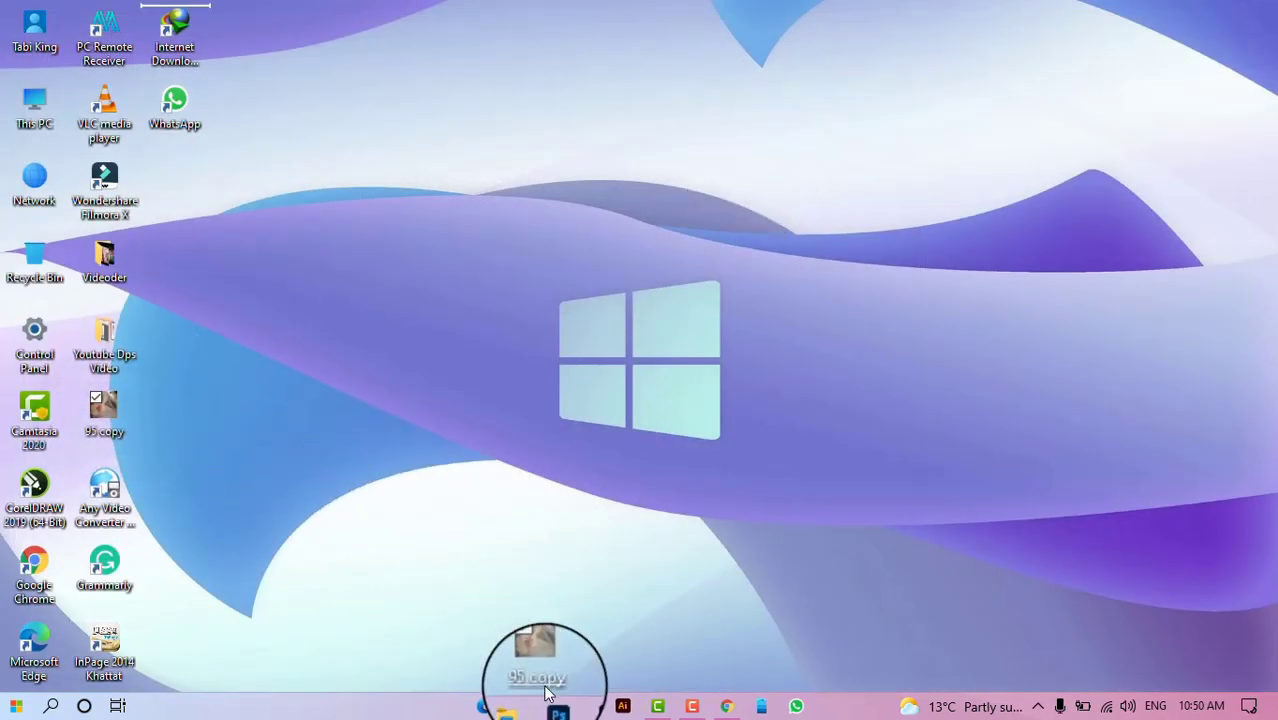
left_click_drag(548, 692, 548, 420)
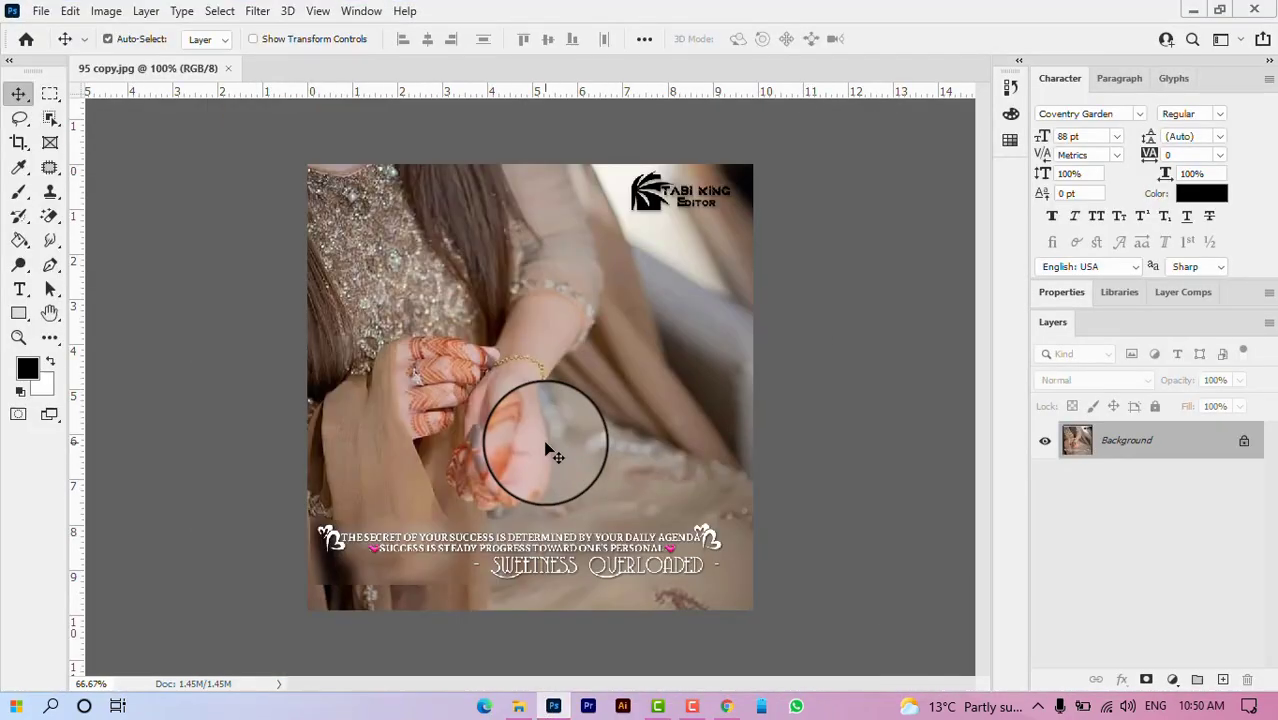
Step: Resize the image to 2040 × 2040 pixels with the proportions linked
left_click(96, 13)
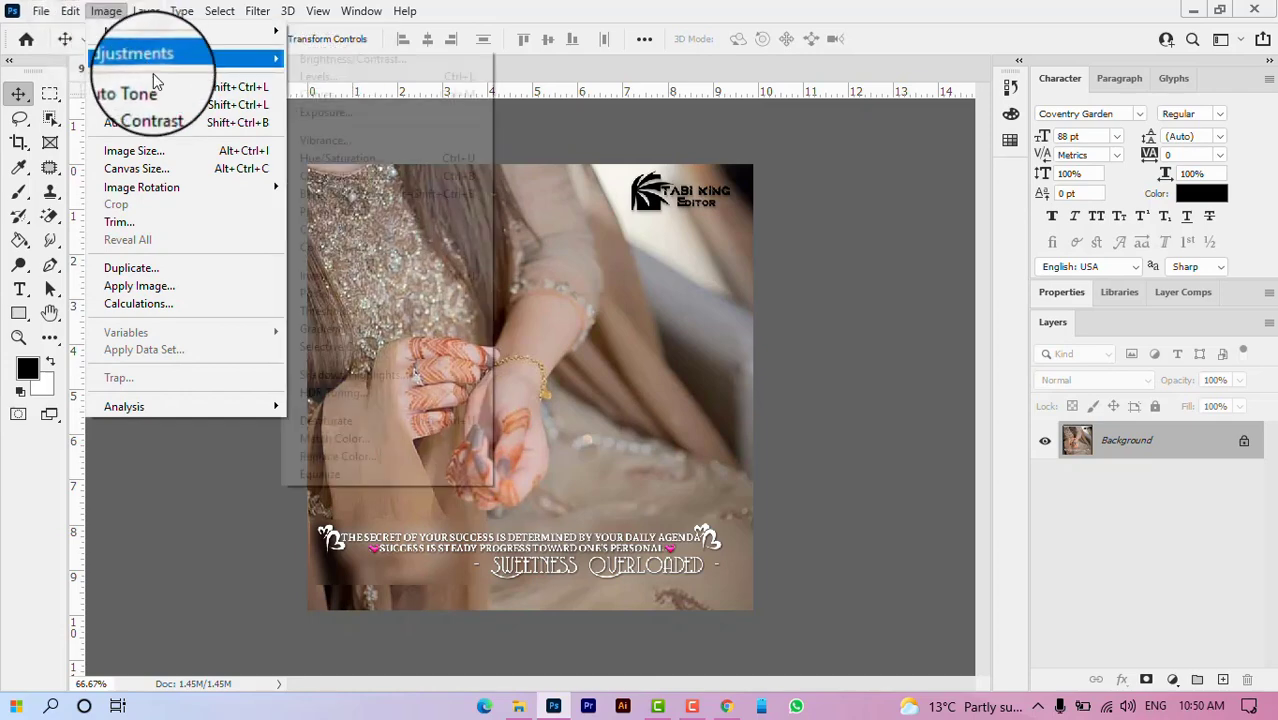
left_click(176, 155)
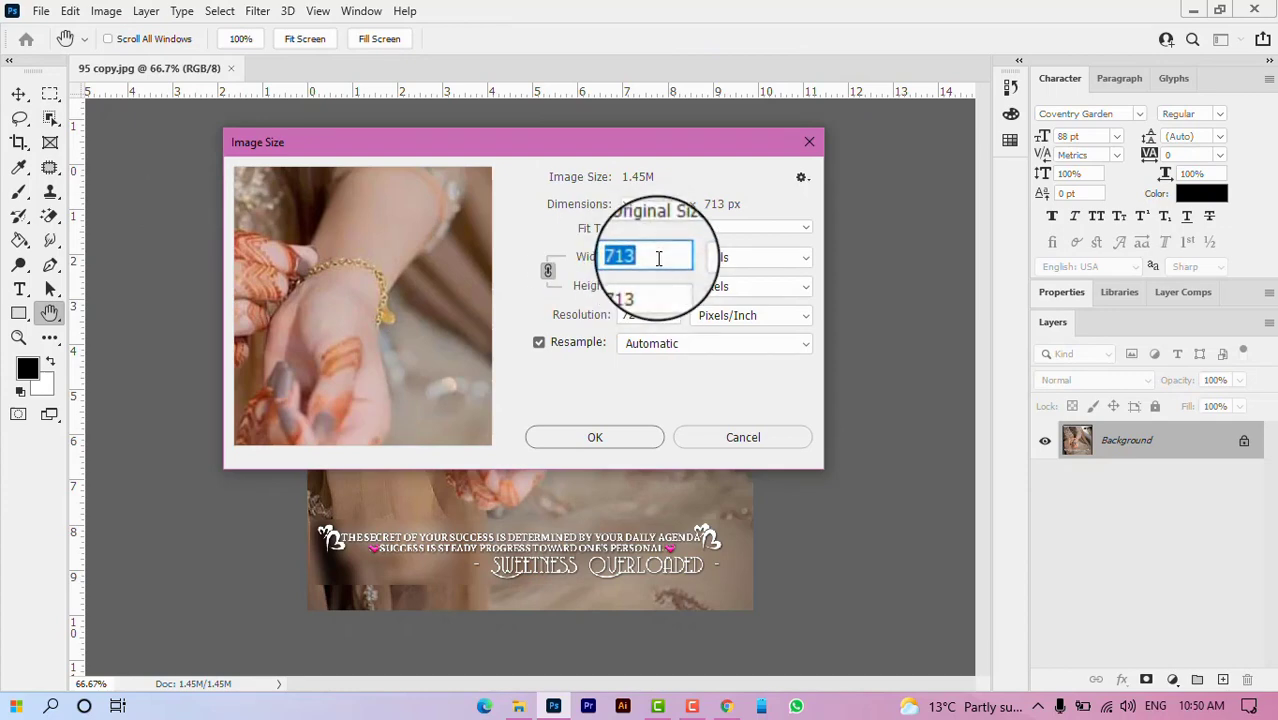
type("2040")
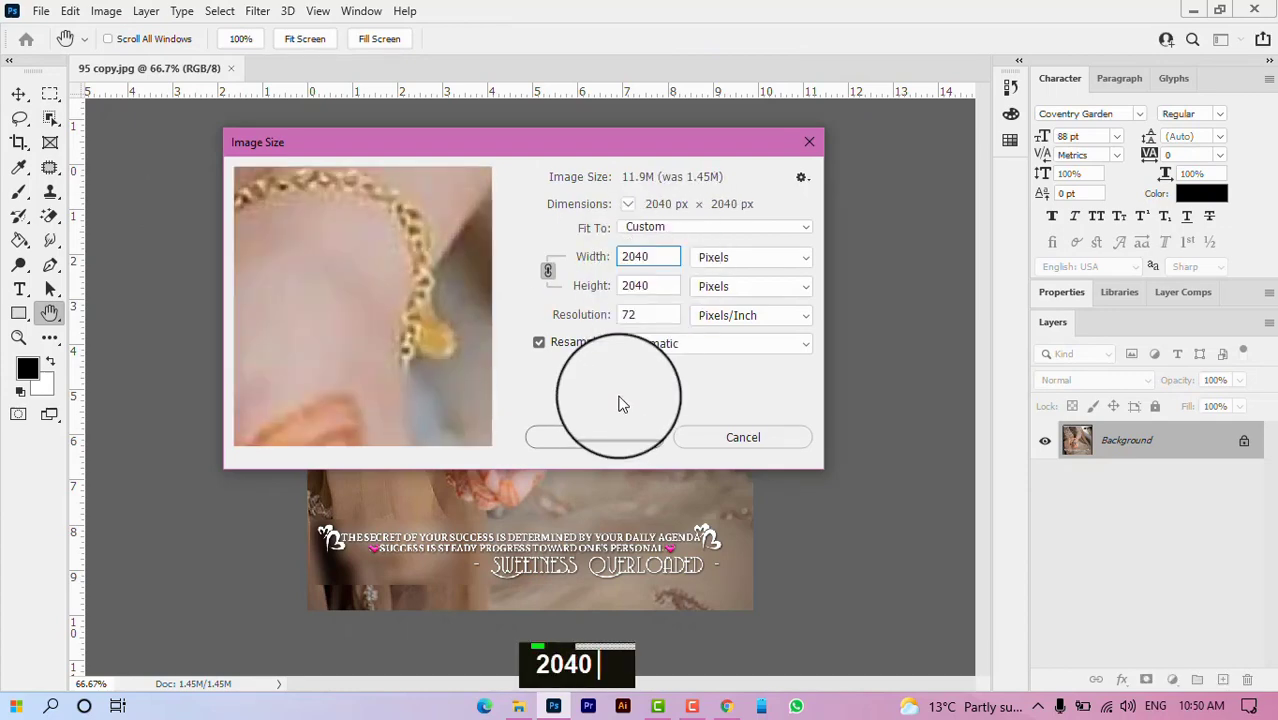
left_click(610, 438)
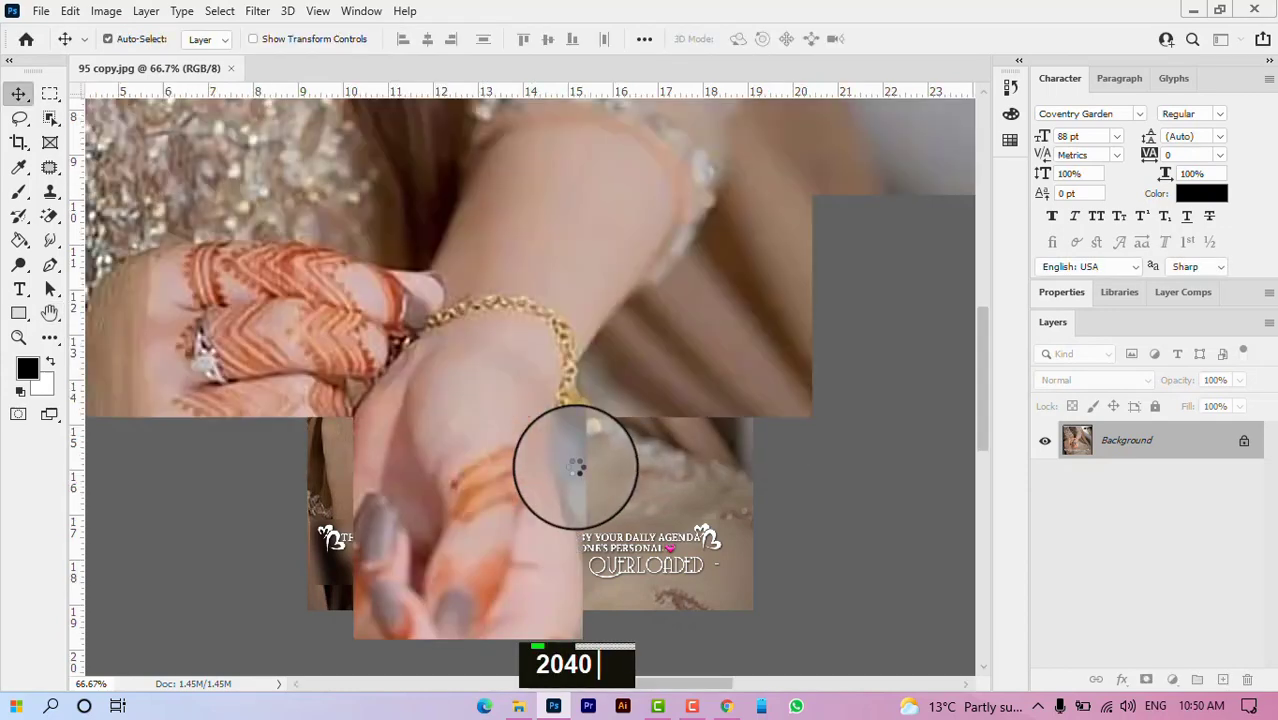
Step: Add a text layer reading "Rani" in black Coventry Garden over the lower part of the picture
scroll(580, 445, "down", 5)
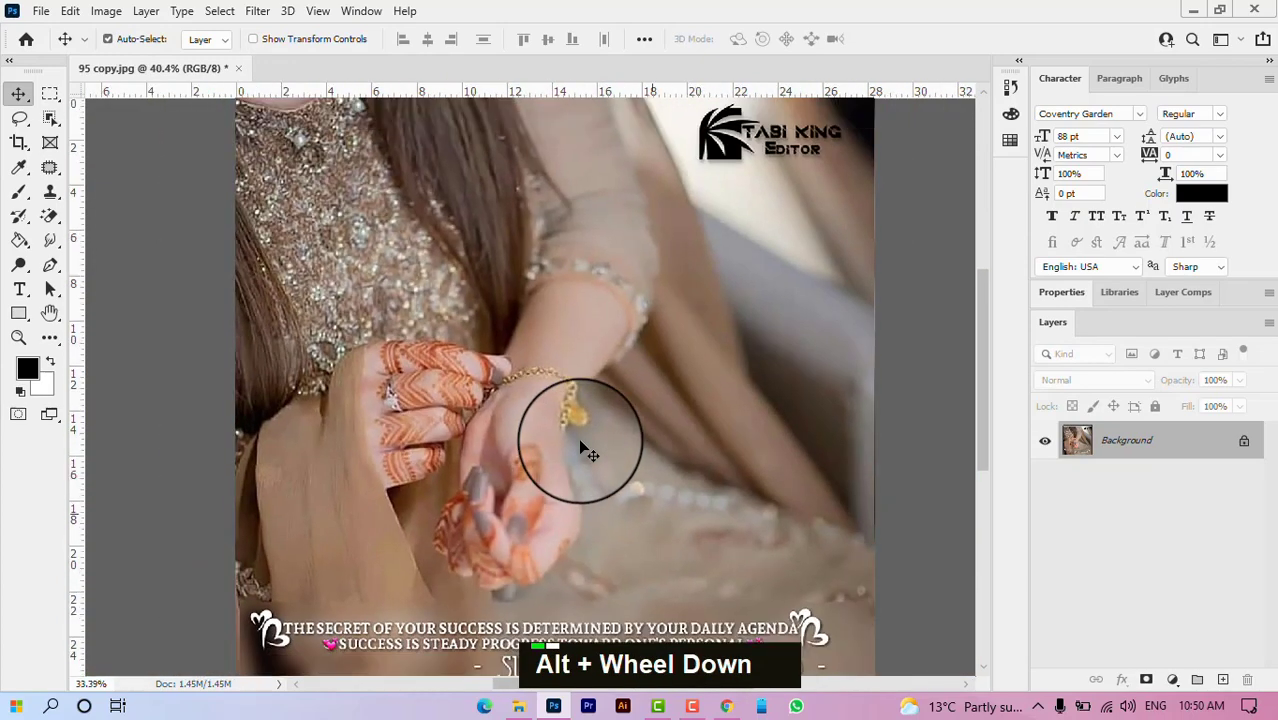
key("space")
left_click_drag(584, 286, 528, 300)
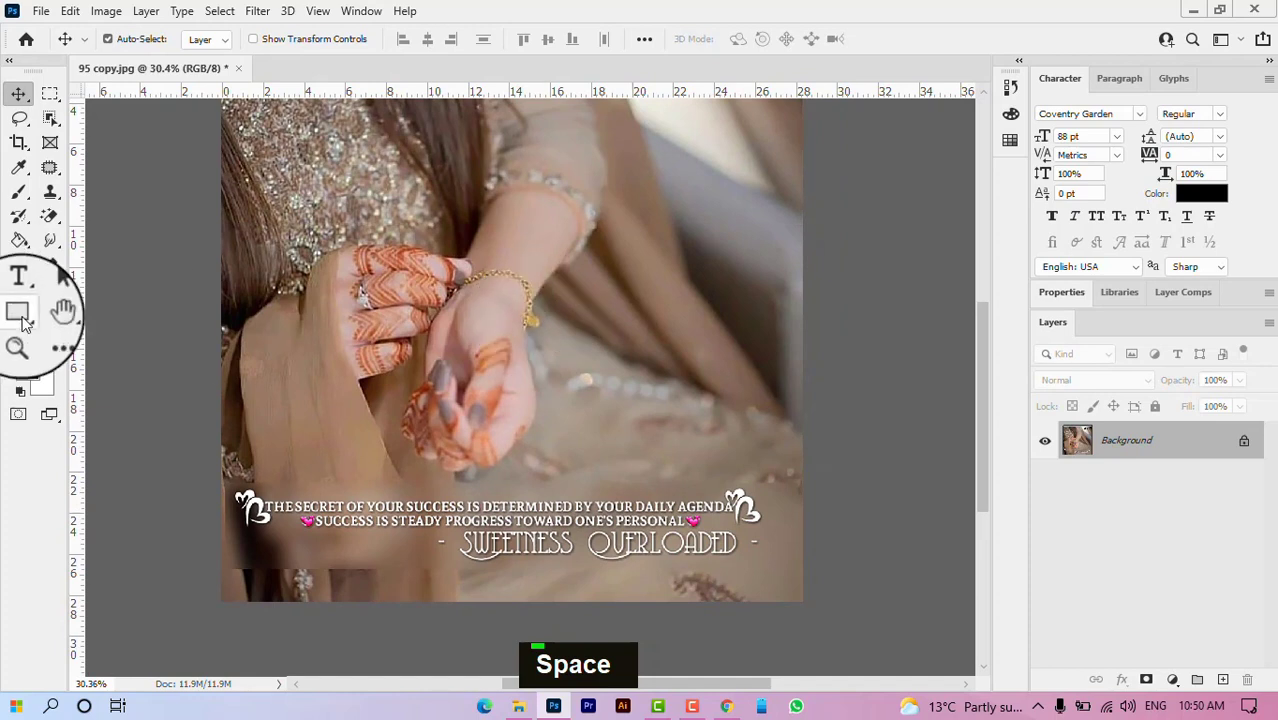
left_click(18, 290)
left_click(371, 445)
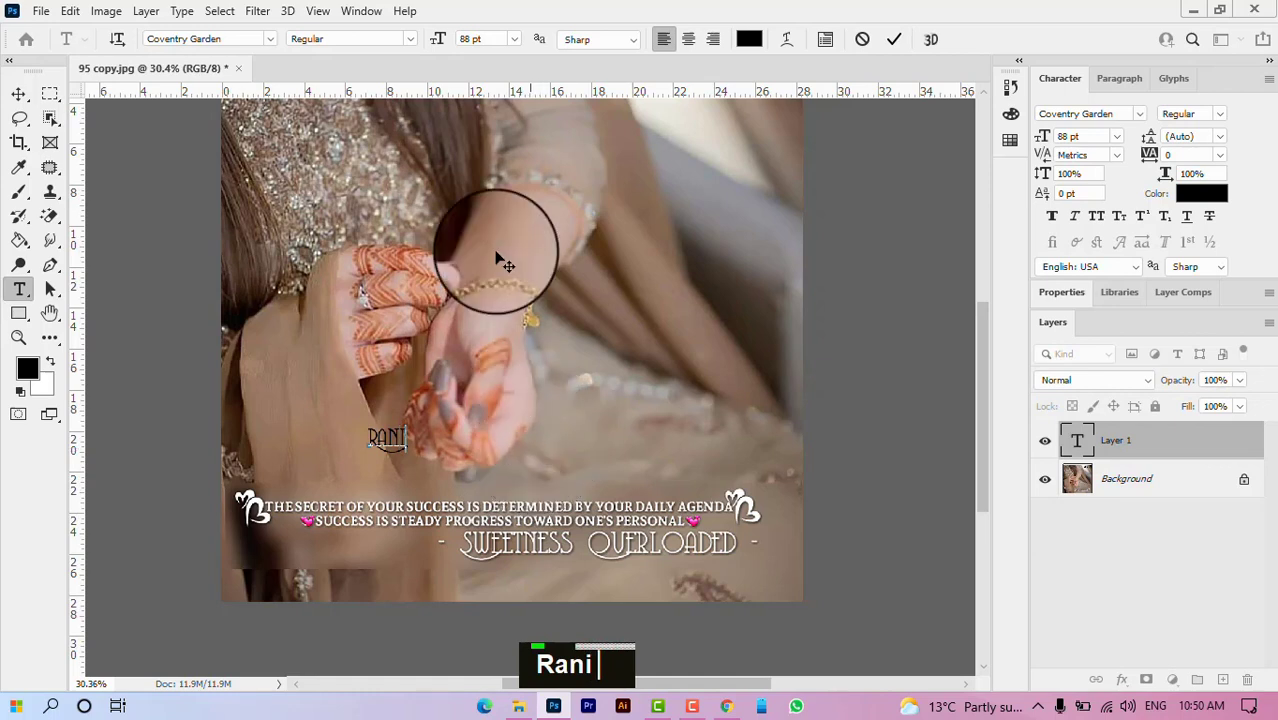
left_click(18, 93)
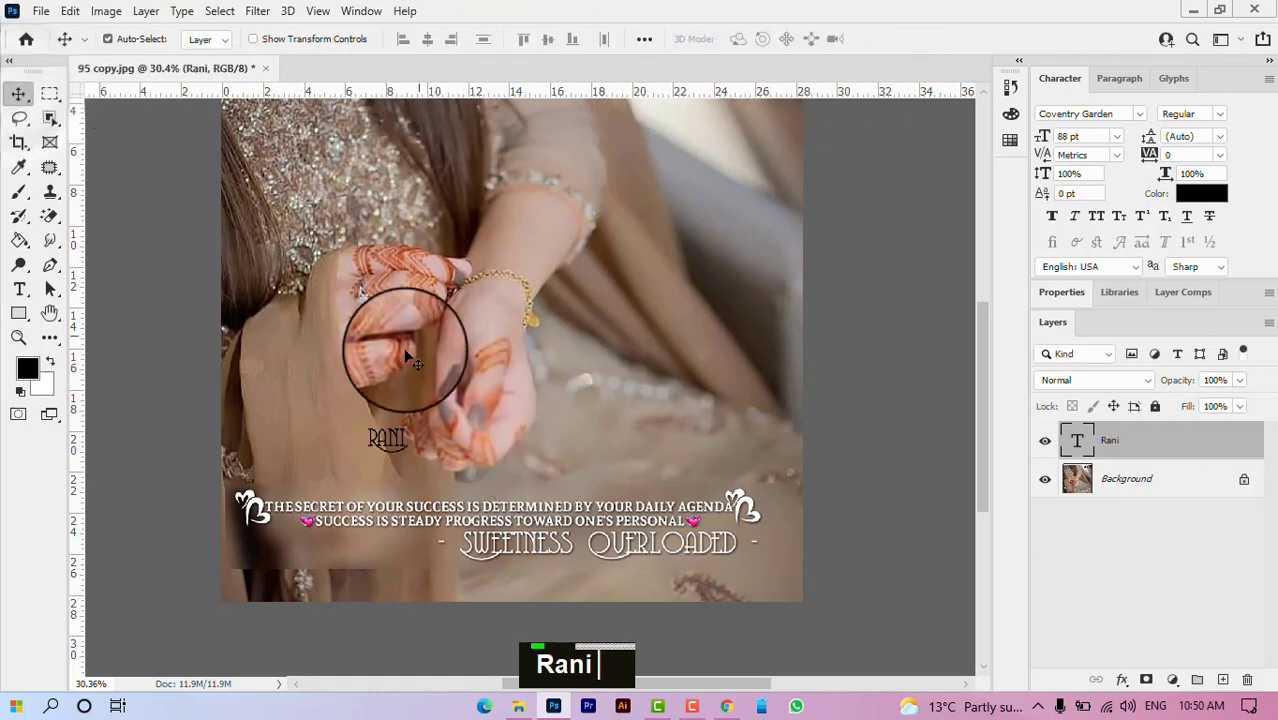
Step: Enlarge the Rani text to about 750 pt with Free Transform and place it over the hands, just above the caption
left_click_drag(403, 454, 611, 403)
key("ctrl+t")
left_click(444, 433, "alt")
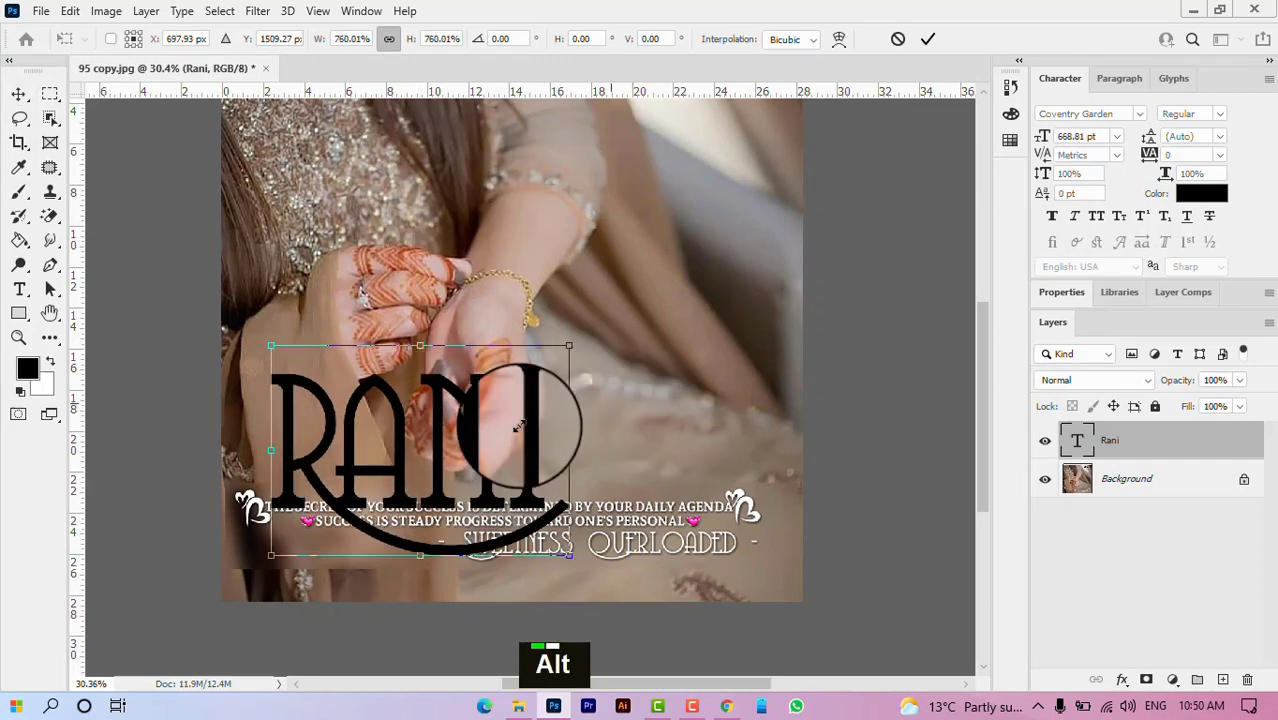
left_click_drag(483, 439, 575, 425)
left_click_drag(643, 342, 665, 301)
left_click_drag(577, 422, 578, 403)
left_click(929, 43)
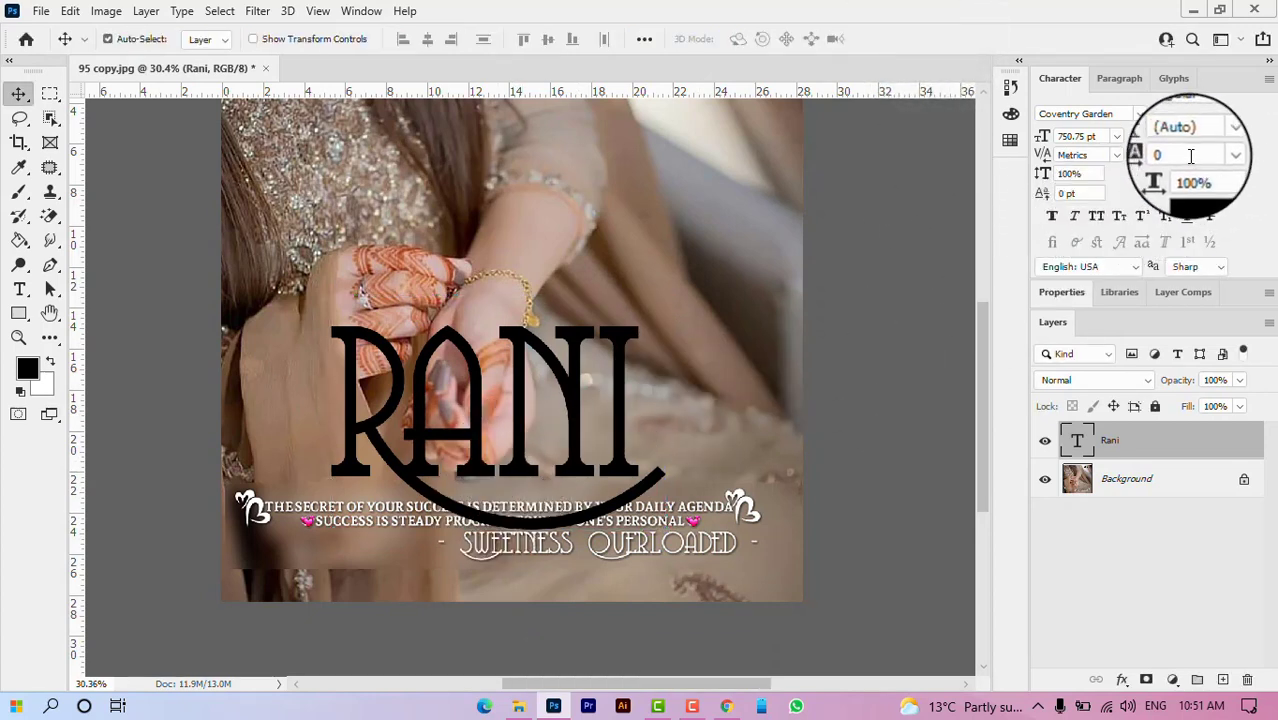
Step: Set the tracking of the Rani text to 50
left_click_drag(1179, 155, 1189, 157)
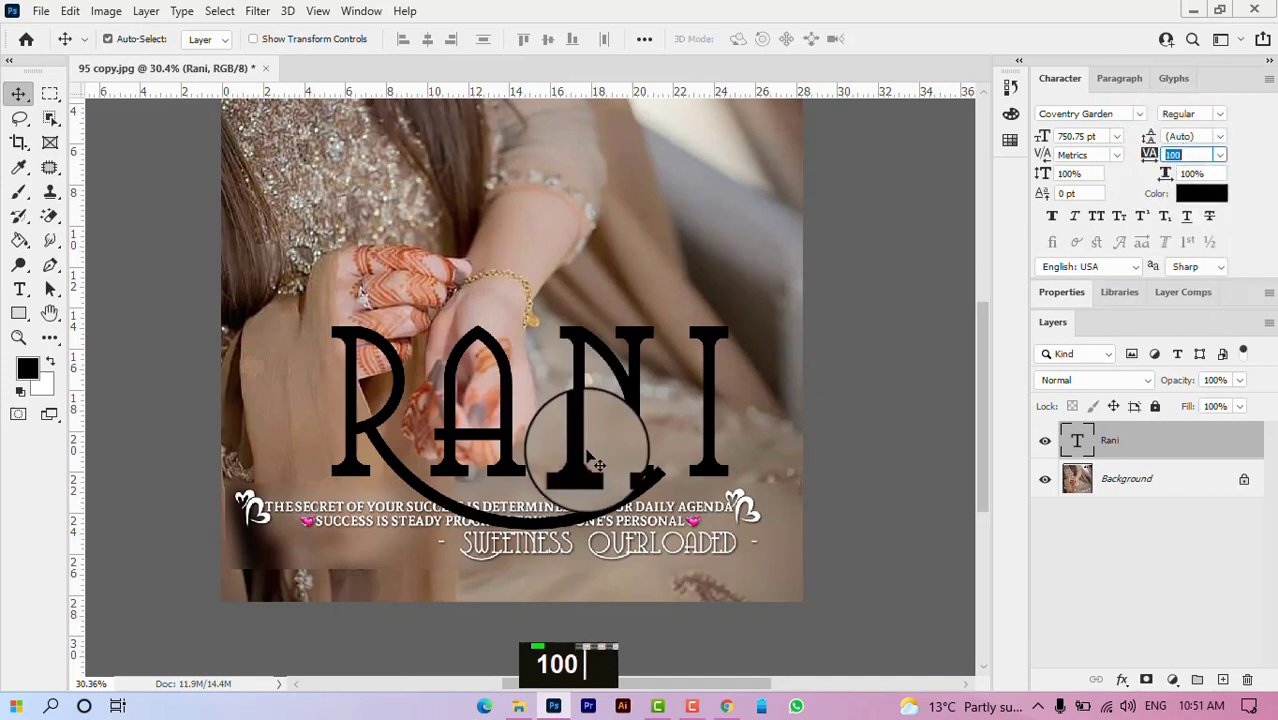
mouse_move(577, 470)
left_mouse_down()
mouse_move(563, 478)
mouse_move(591, 459)
left_mouse_up()
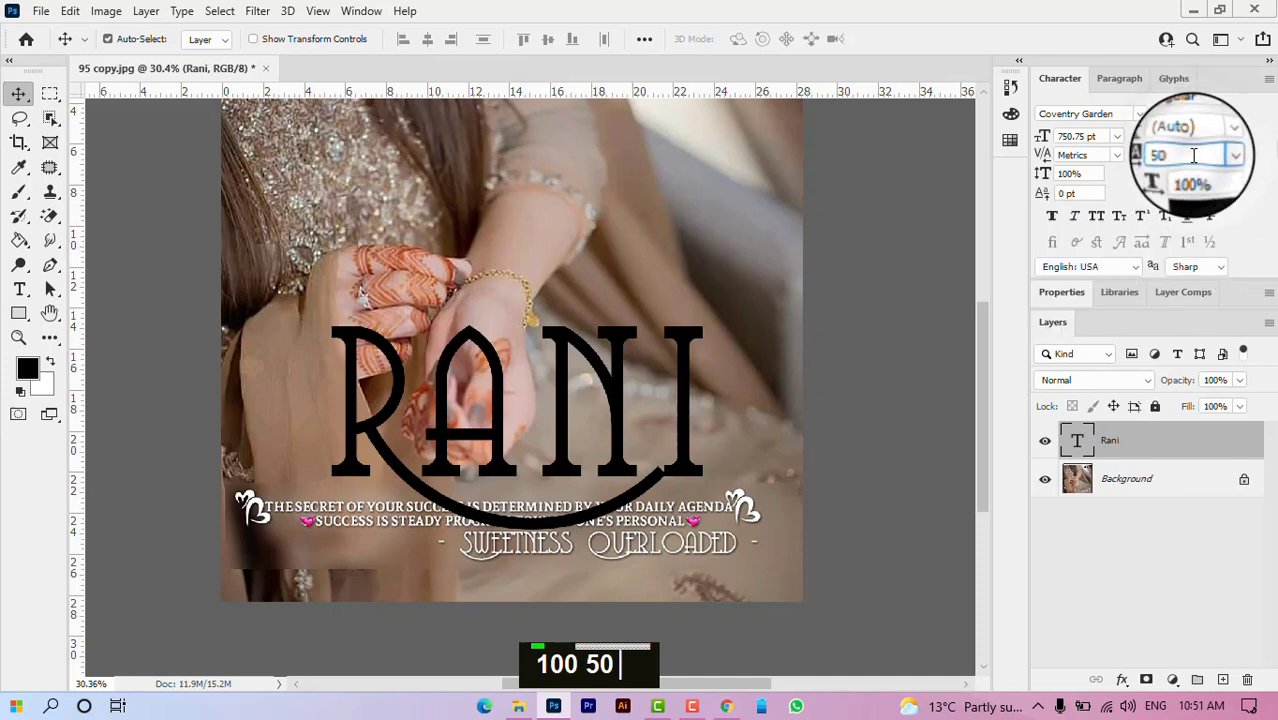
key("Return")
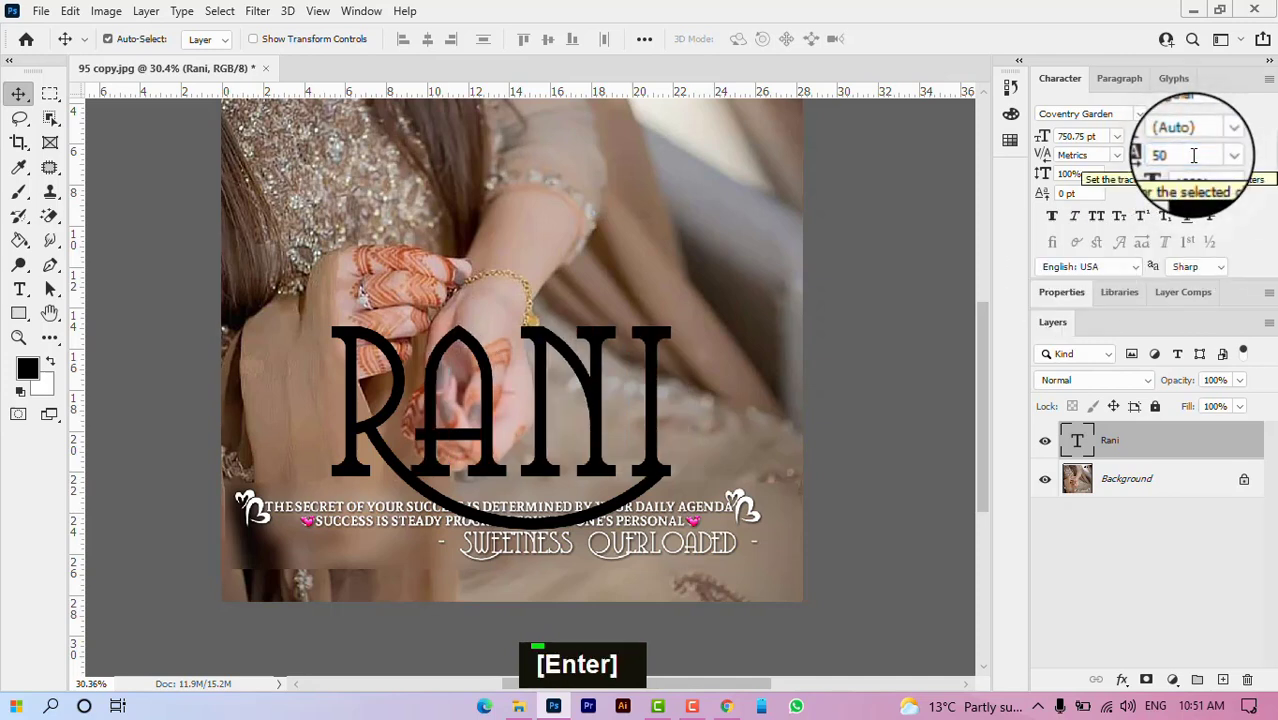
double_click(548, 470)
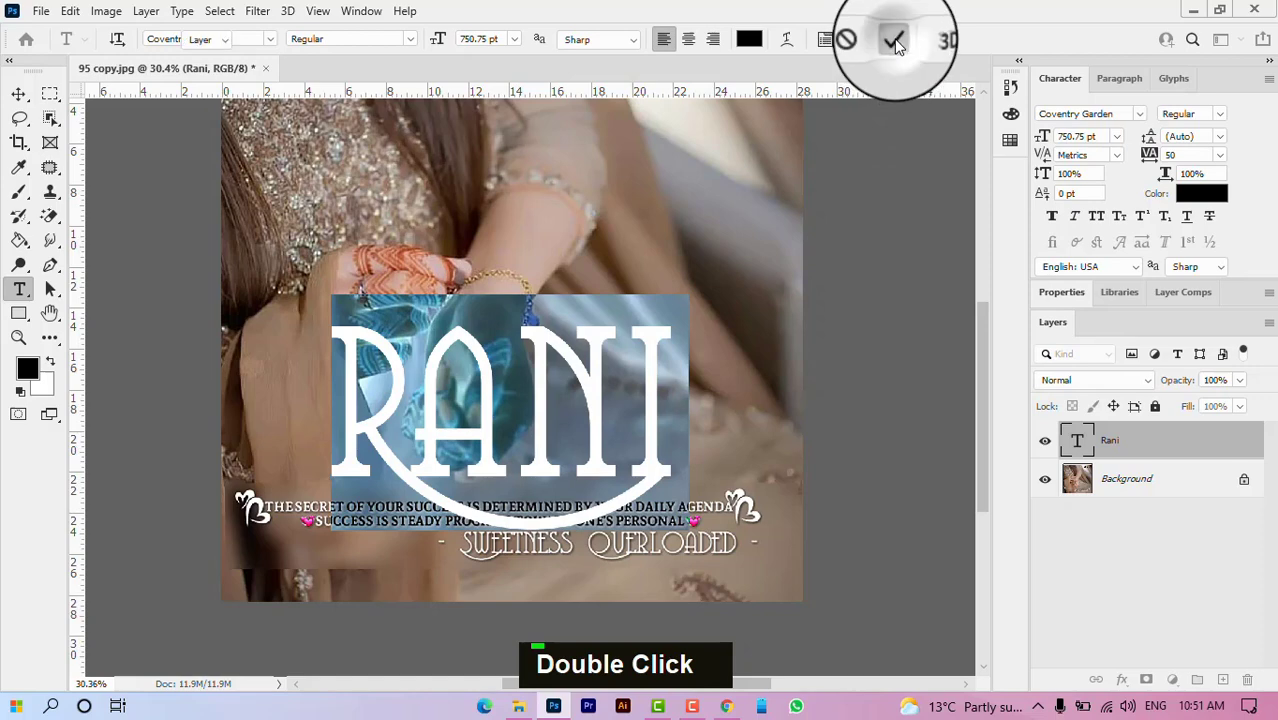
left_click(893, 40)
Step: Open the Blending Options of the Rani layer and reduce its fill opacity to 0%
right_click(1166, 444)
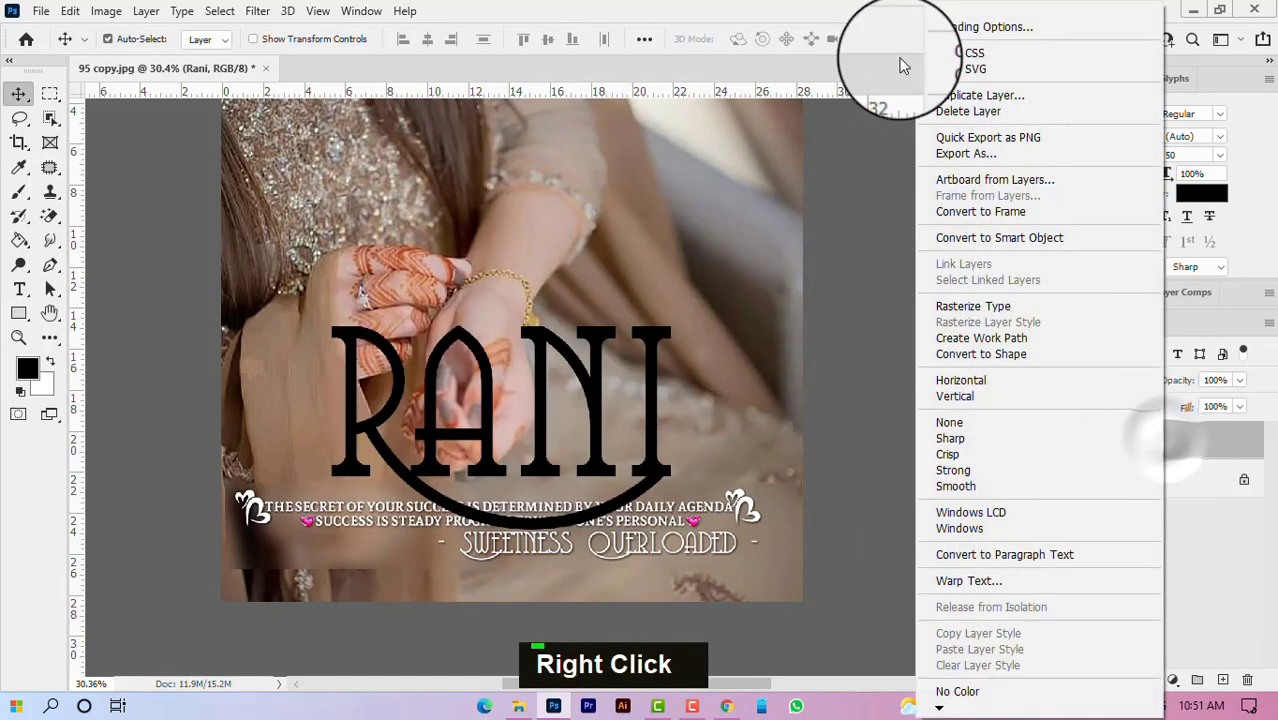
left_click(985, 30)
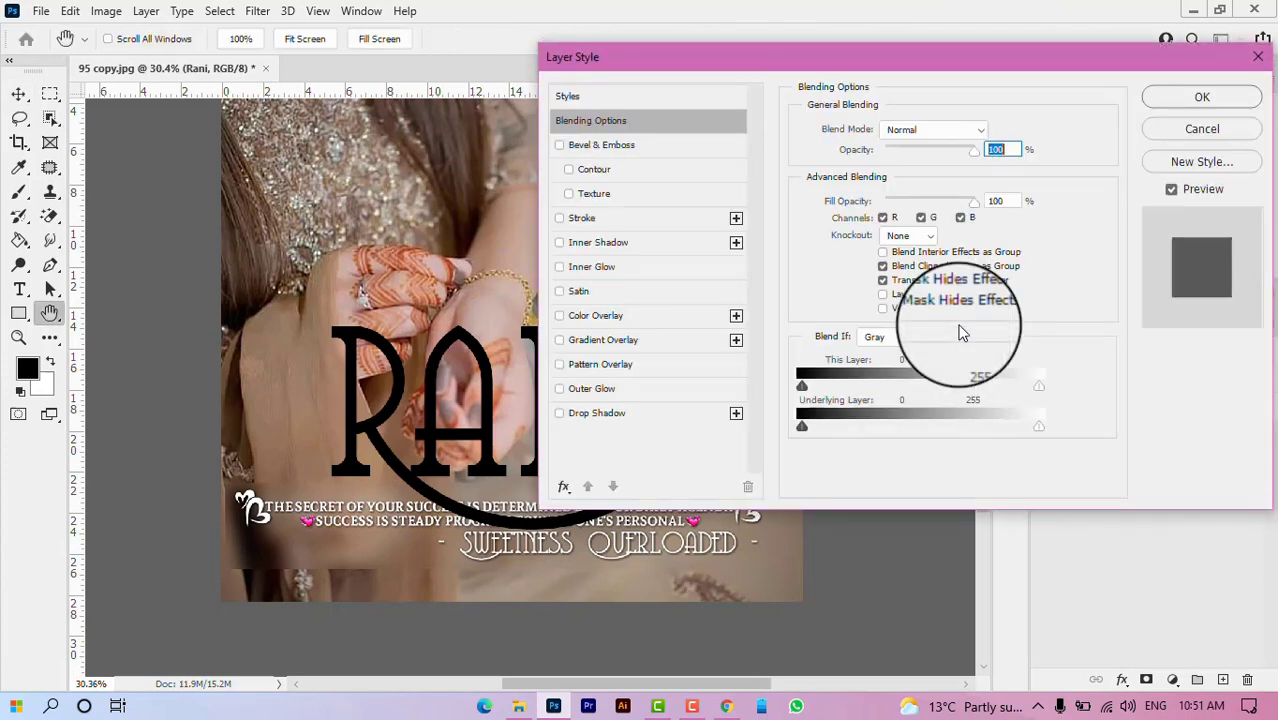
left_click_drag(886, 52, 1028, 45)
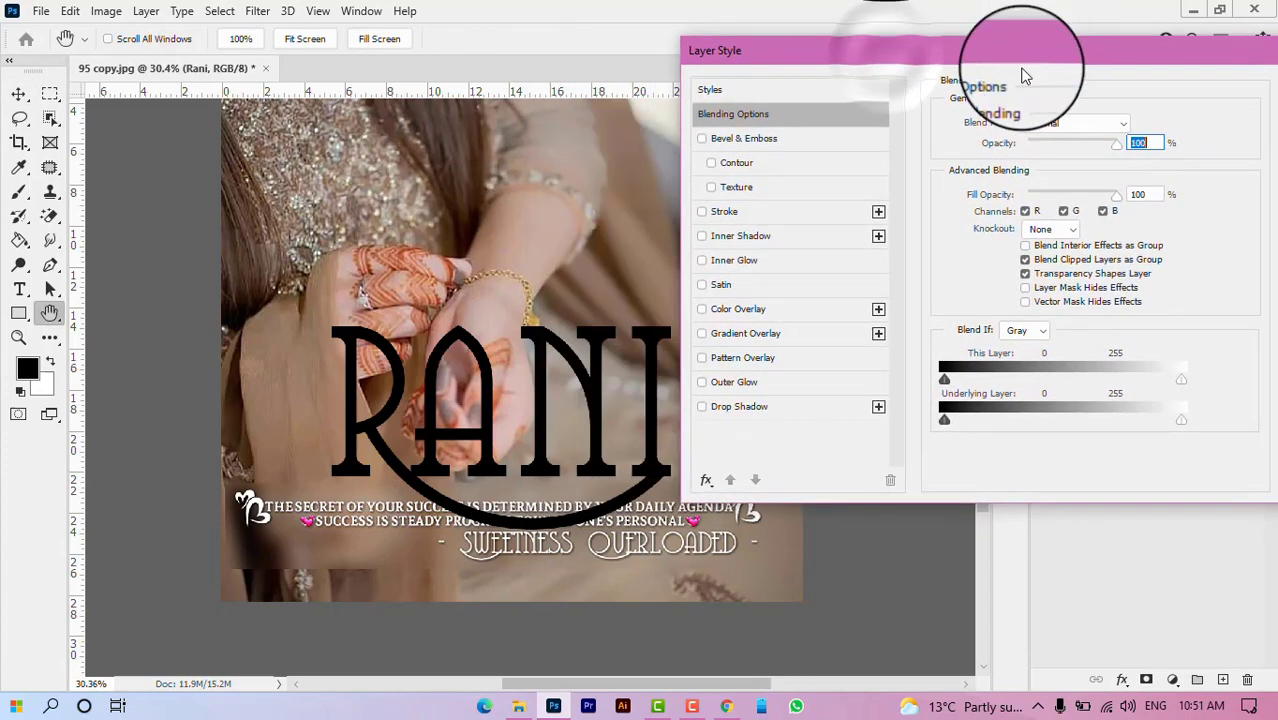
left_click_drag(1112, 205, 1008, 200)
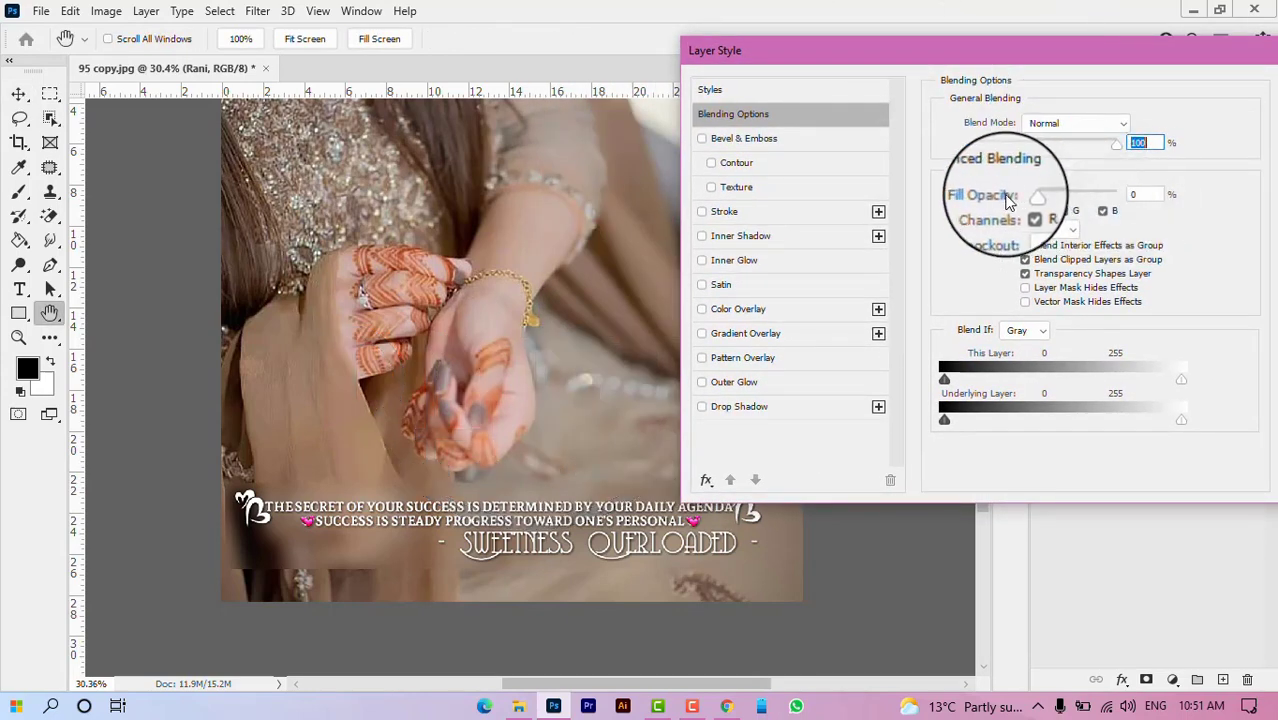
Step: Add a Stroke effect with size 2 px, position Outside, blend mode Normal and opacity 100%
left_click(735, 212)
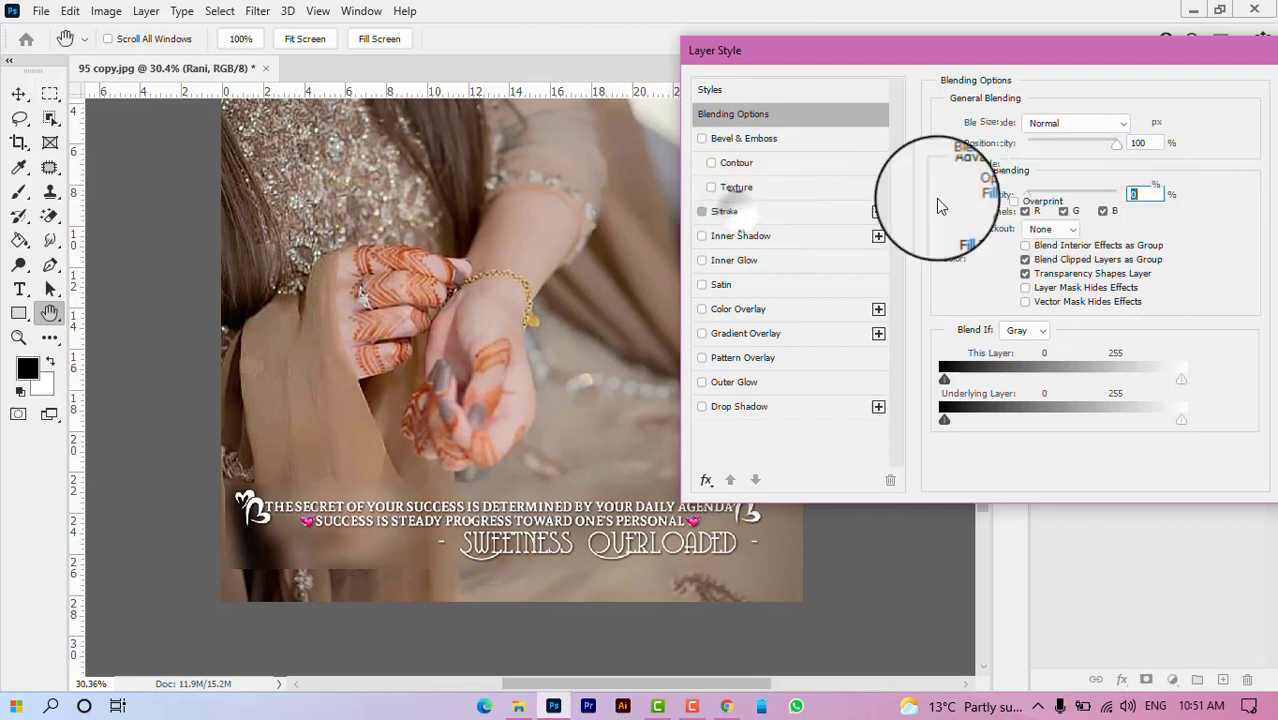
left_click_drag(1126, 122, 1090, 120)
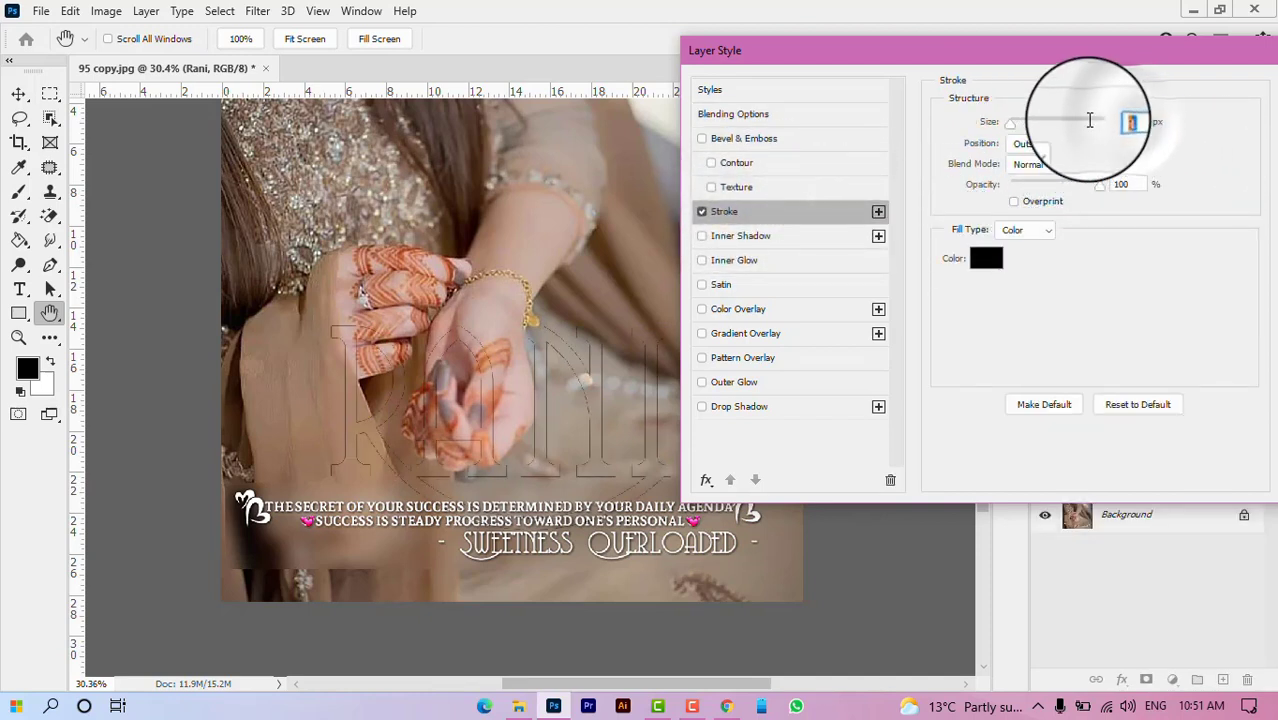
type("2")
left_click(1035, 144)
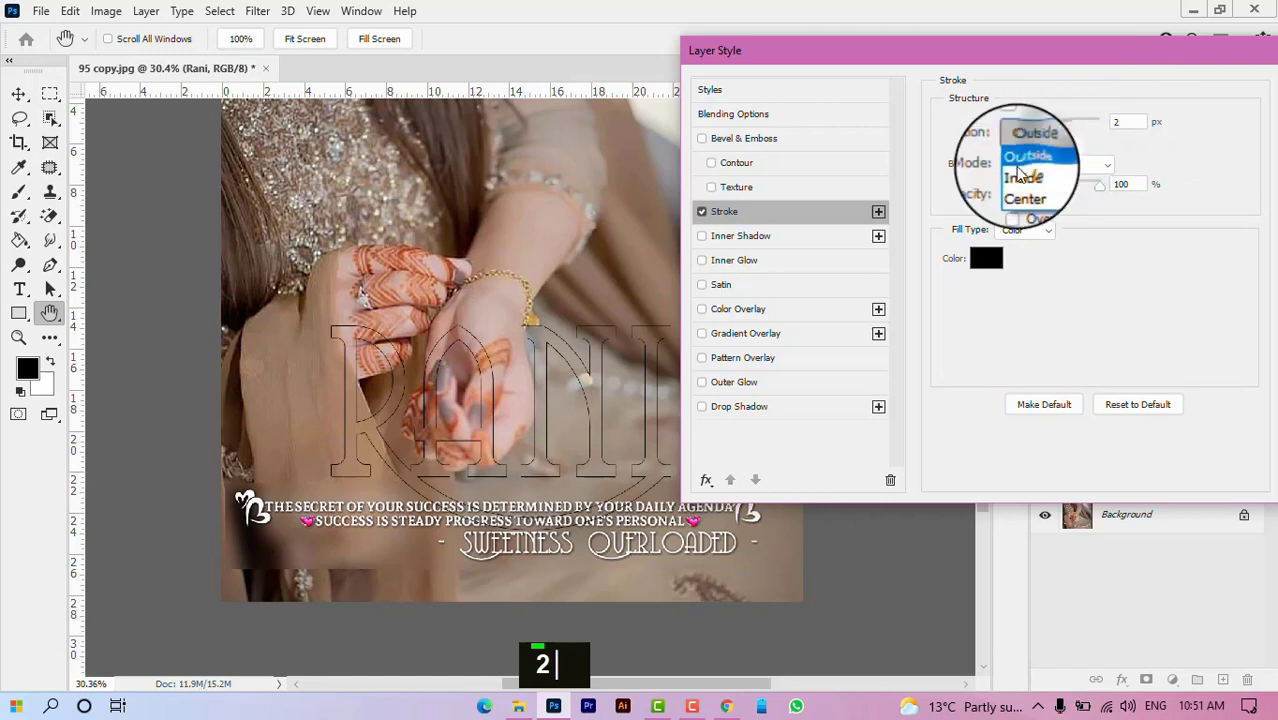
left_click(1018, 155)
left_click(1020, 167)
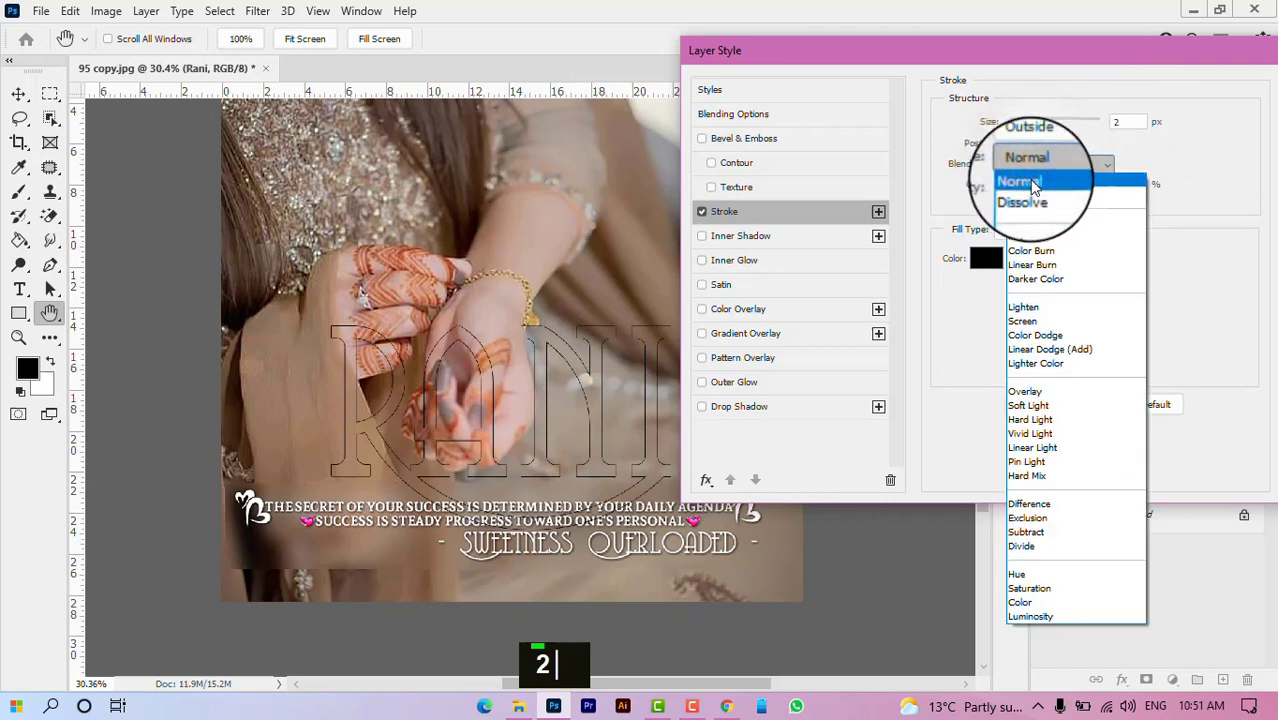
left_click(1034, 183)
left_click_drag(1142, 184, 1118, 184)
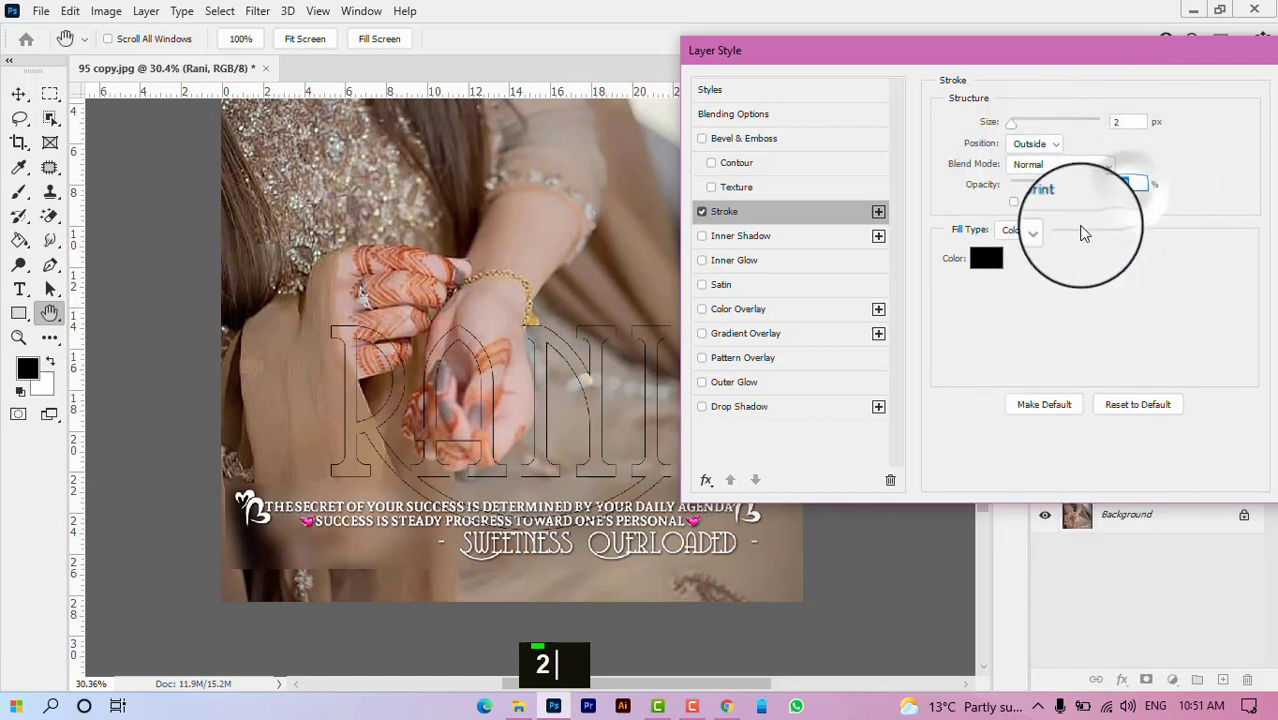
Step: Use the Color fill type for the stroke with black (000000)
left_click(1032, 231)
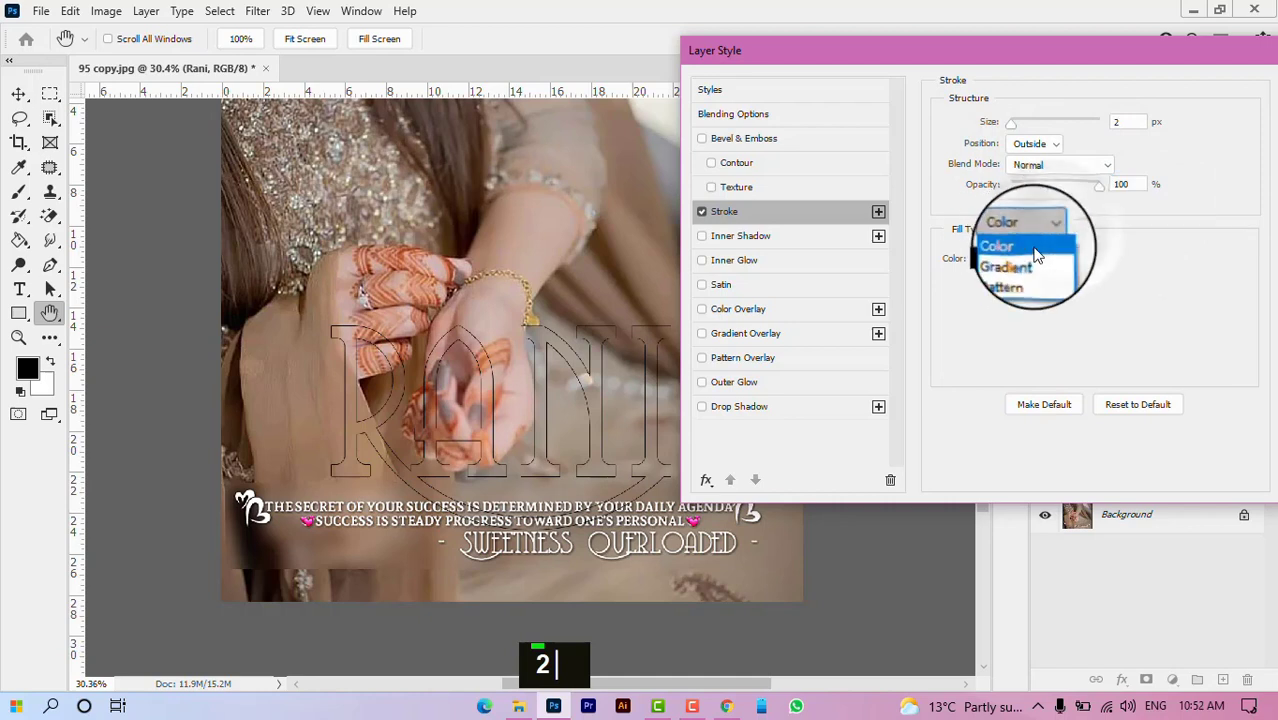
left_click(1037, 255)
left_click(984, 260)
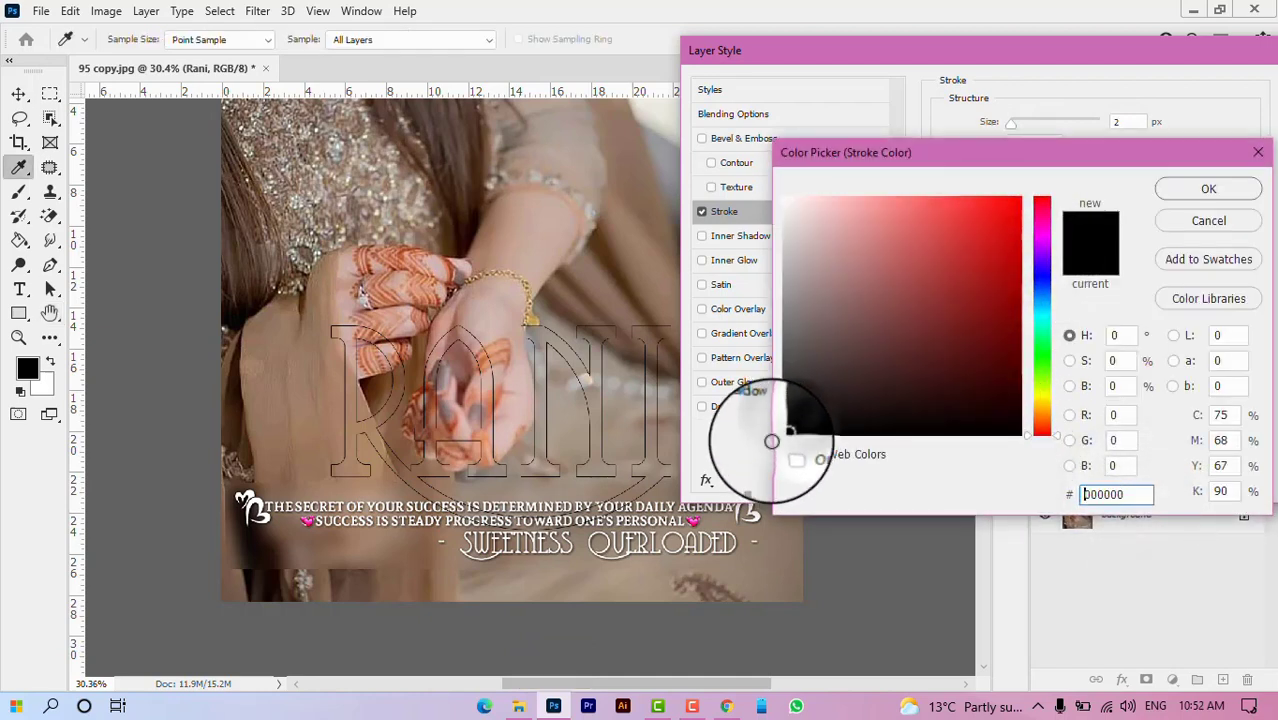
left_click(1209, 190)
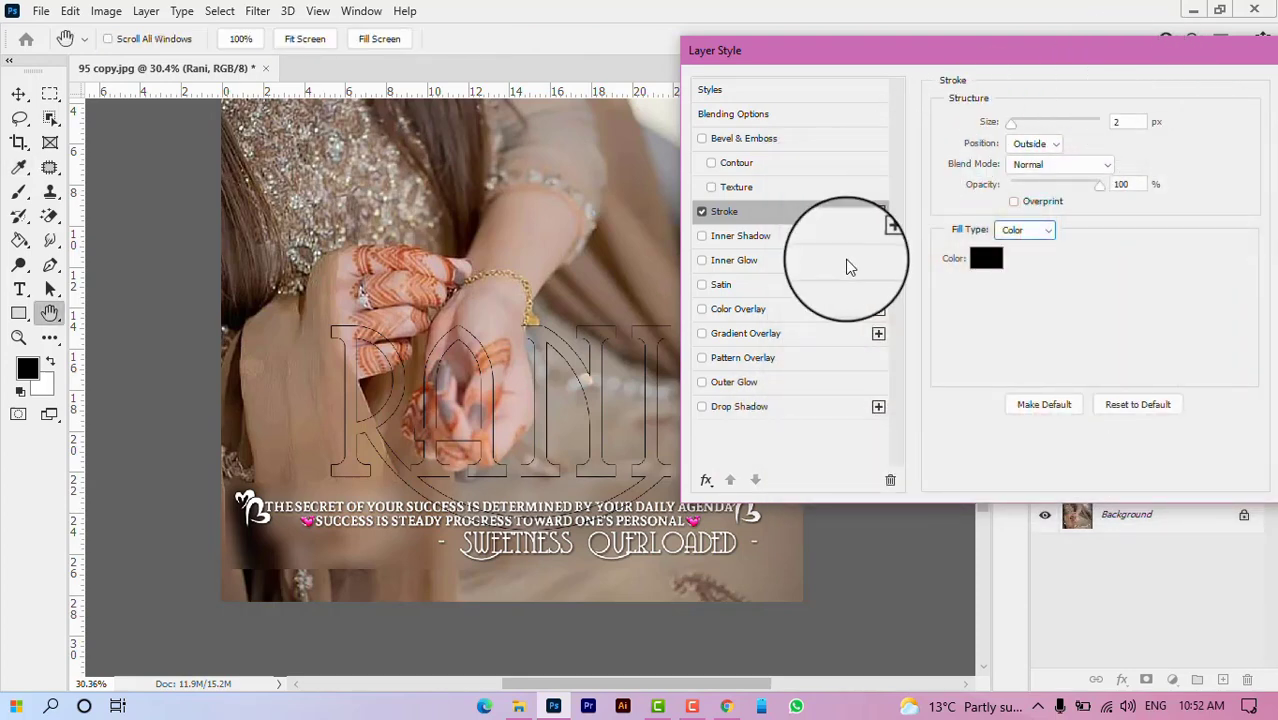
Step: Add an Inner Glow effect with Screen blend mode, 80% opacity and 2% noise
left_click(738, 260)
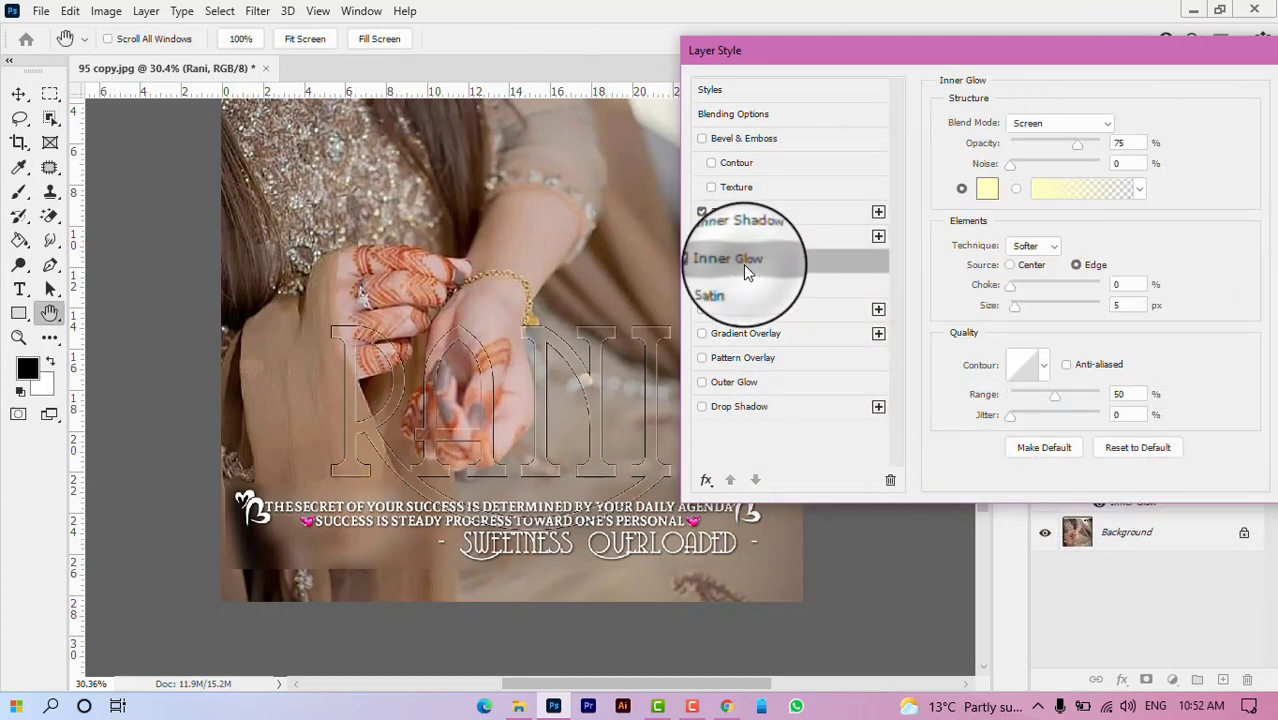
left_click(1056, 124)
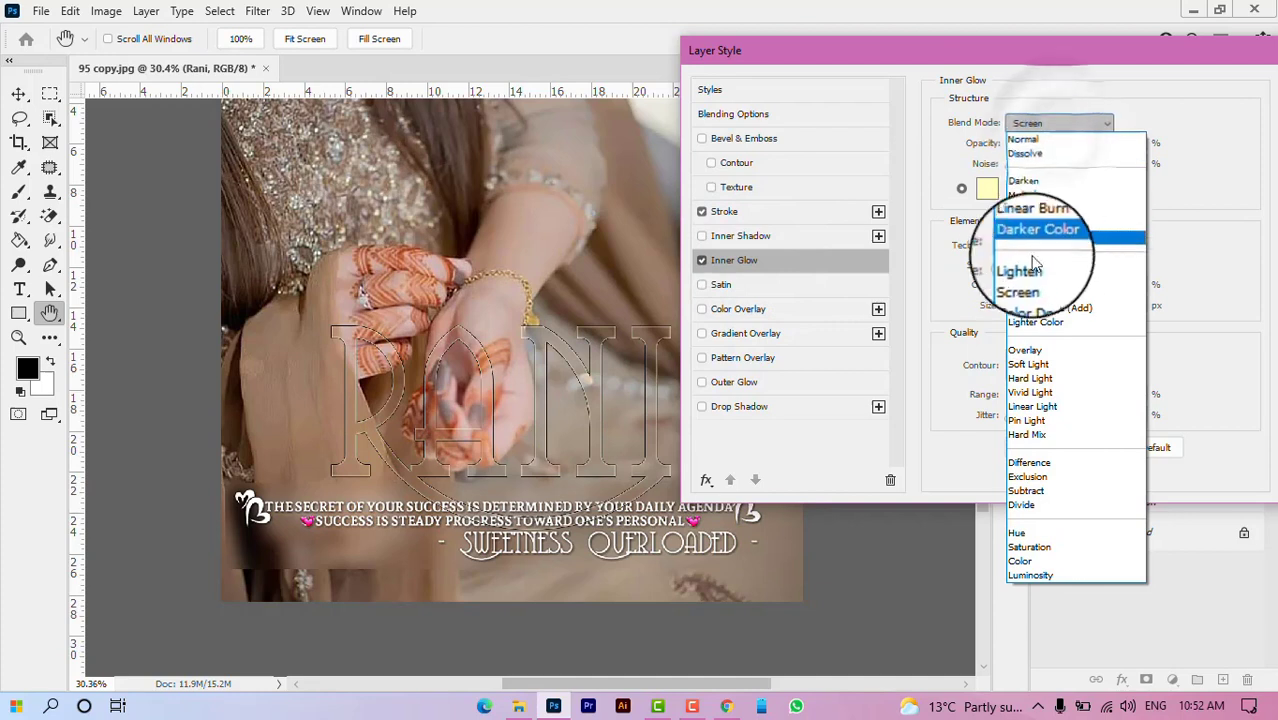
left_click(1028, 288)
double_click(1112, 133)
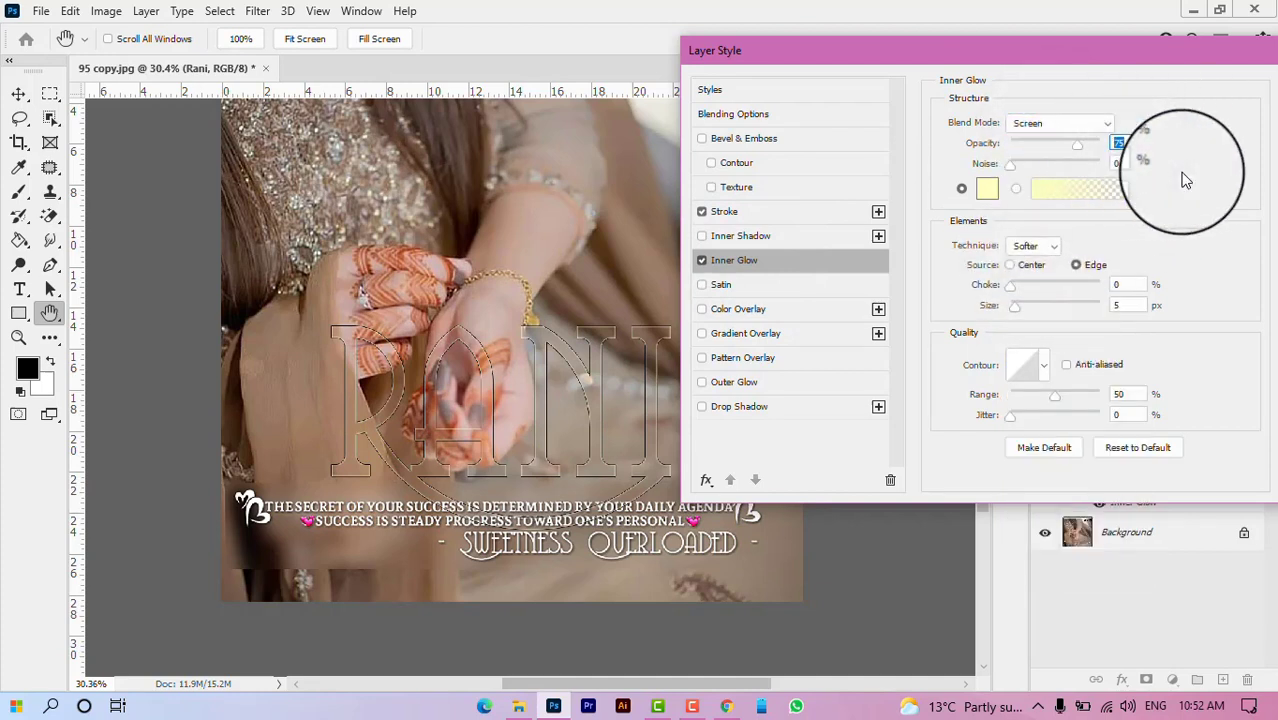
type("80")
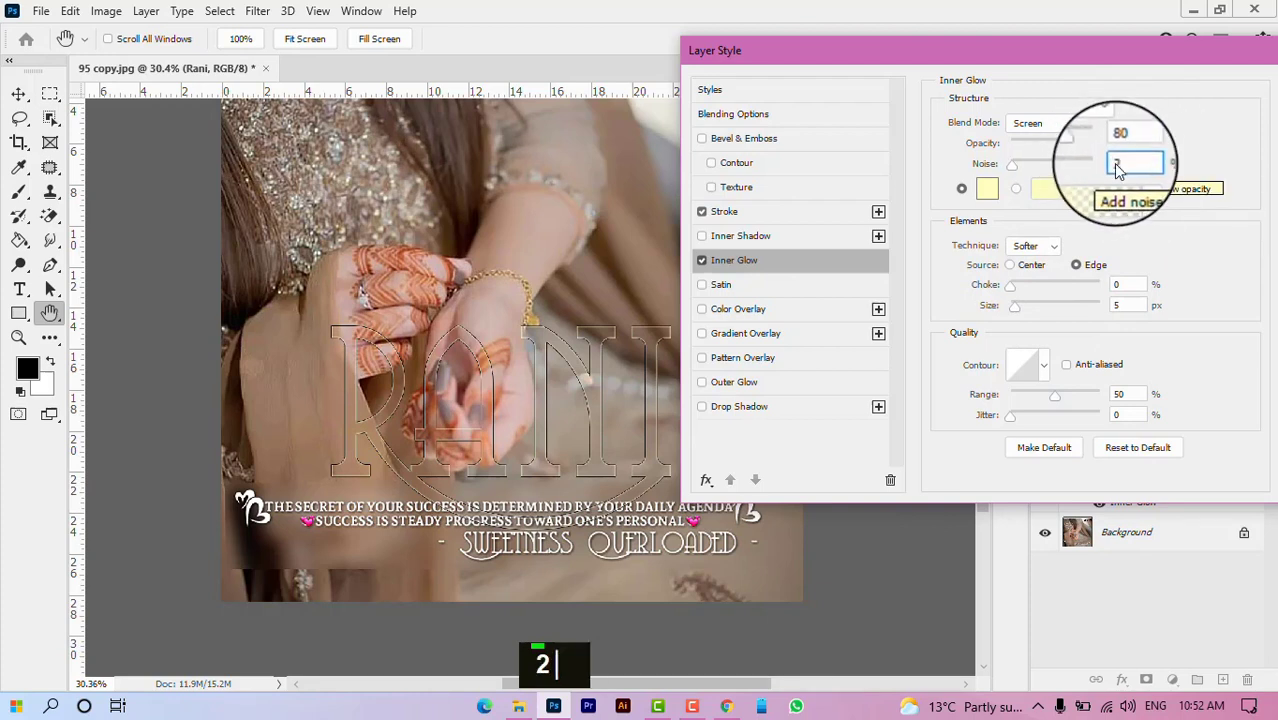
Step: Set the inner glow color to pale yellow (f4f4b1)
left_click(986, 195)
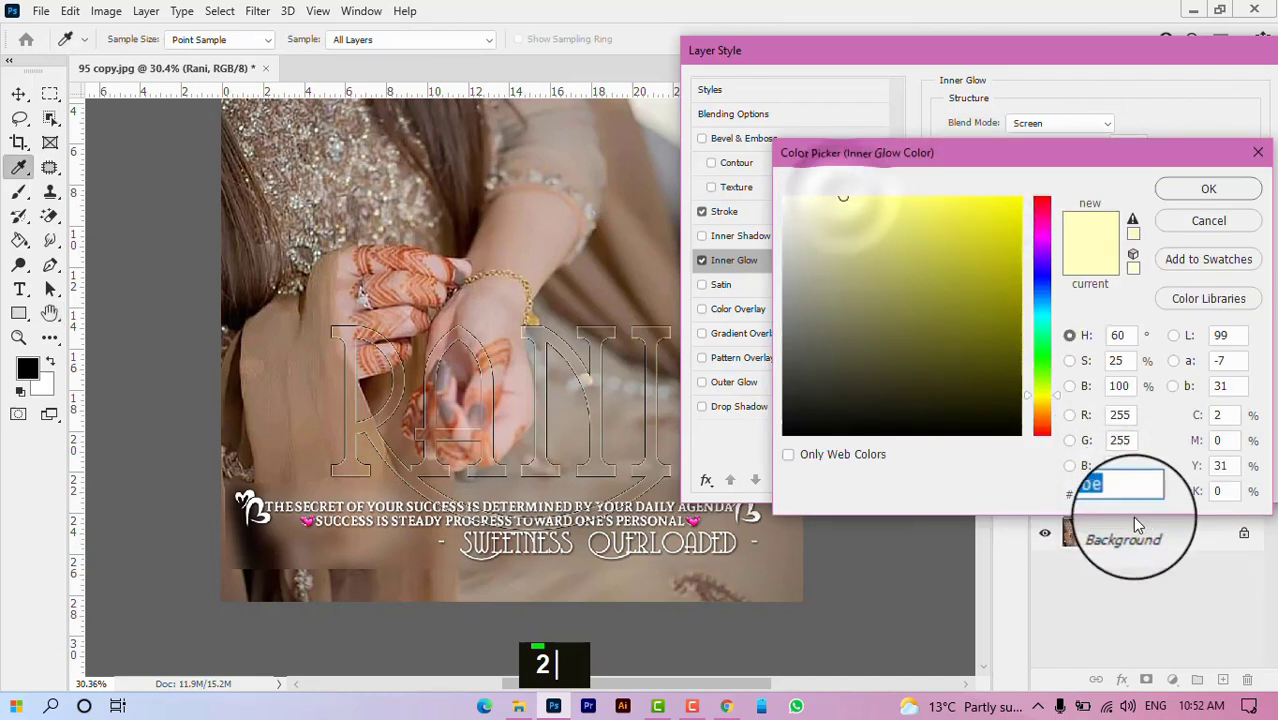
left_click(844, 198)
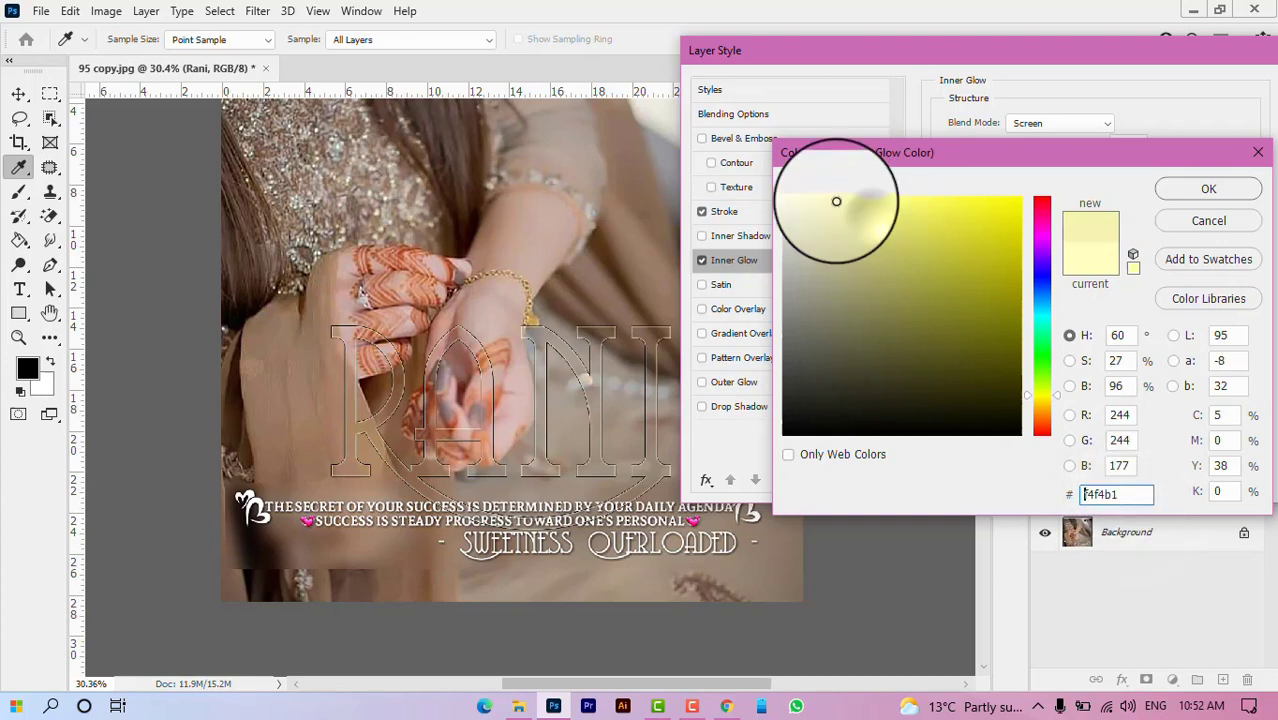
left_click(1210, 193)
Step: Set the inner glow technique to Softer with Edge as source, choke 2% and size 6 px
left_click(1038, 249)
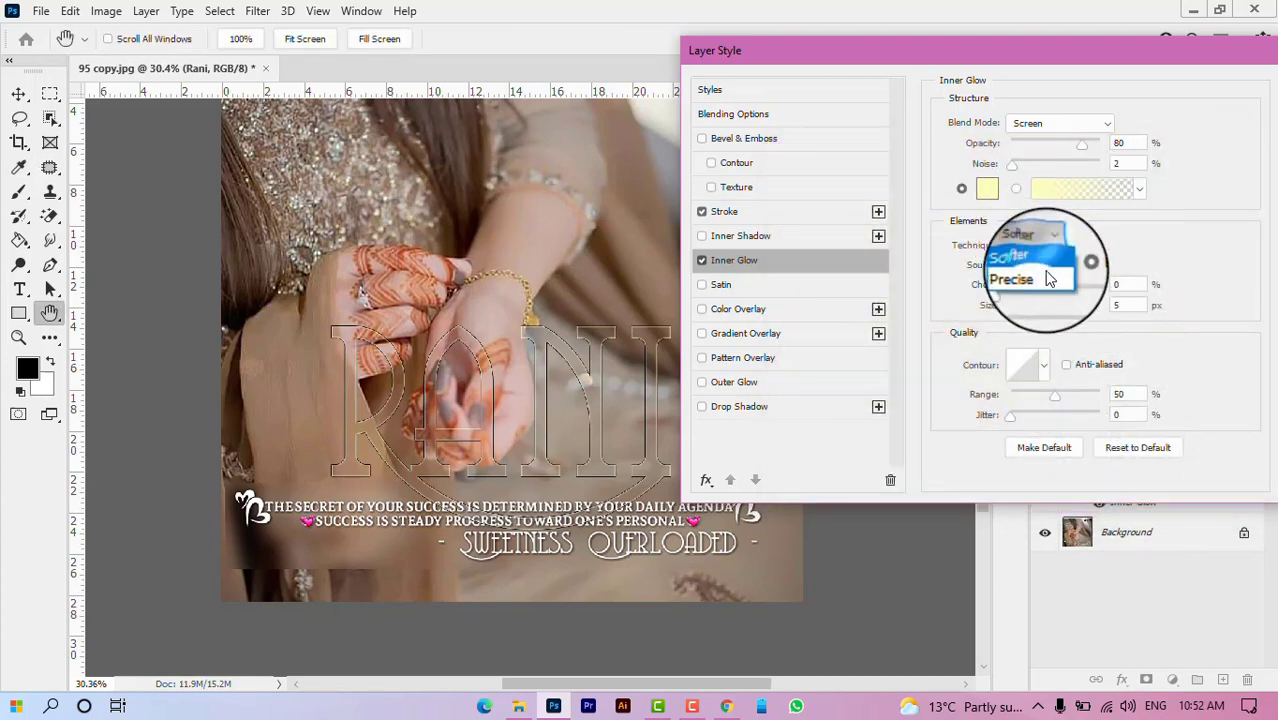
left_click(1022, 280)
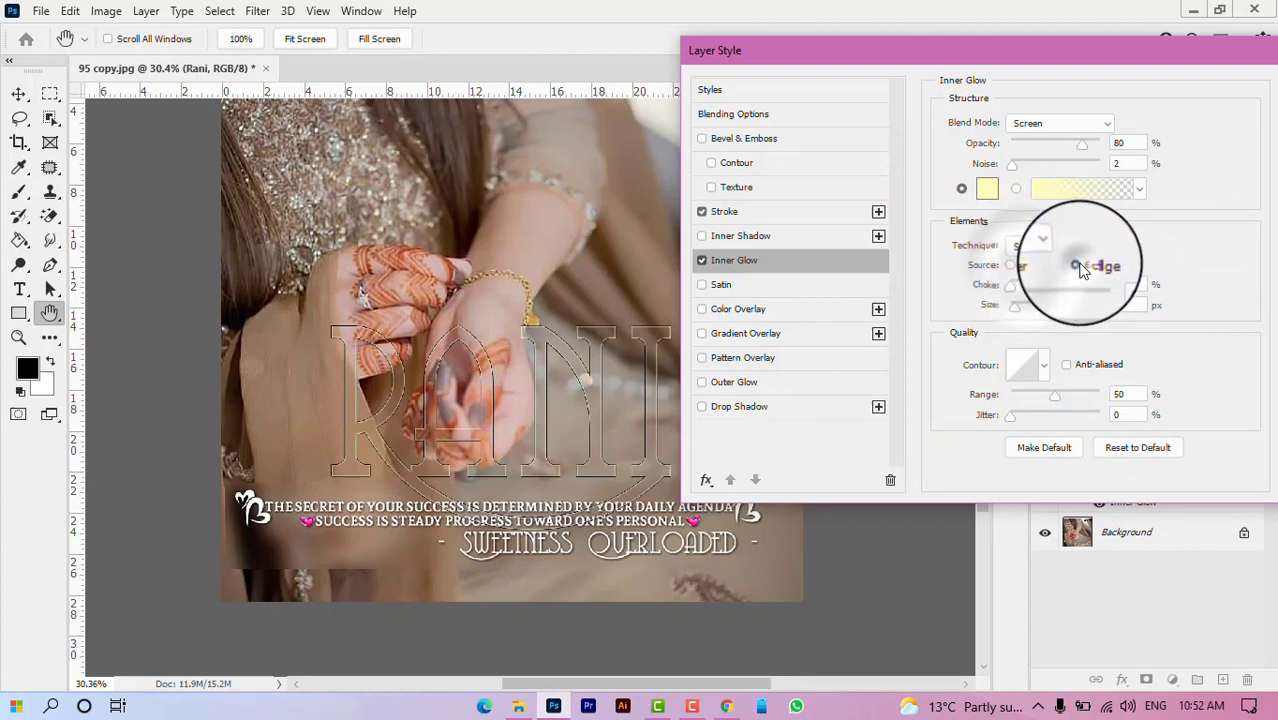
double_click(1075, 274)
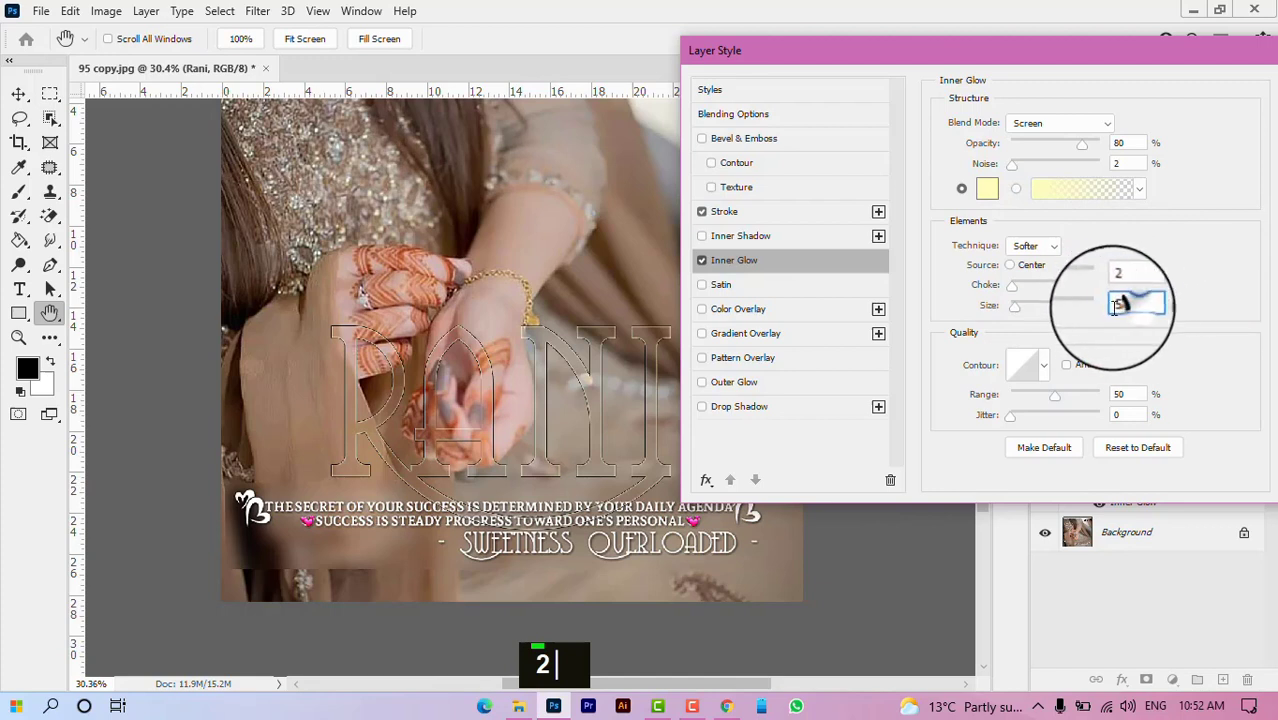
type("6")
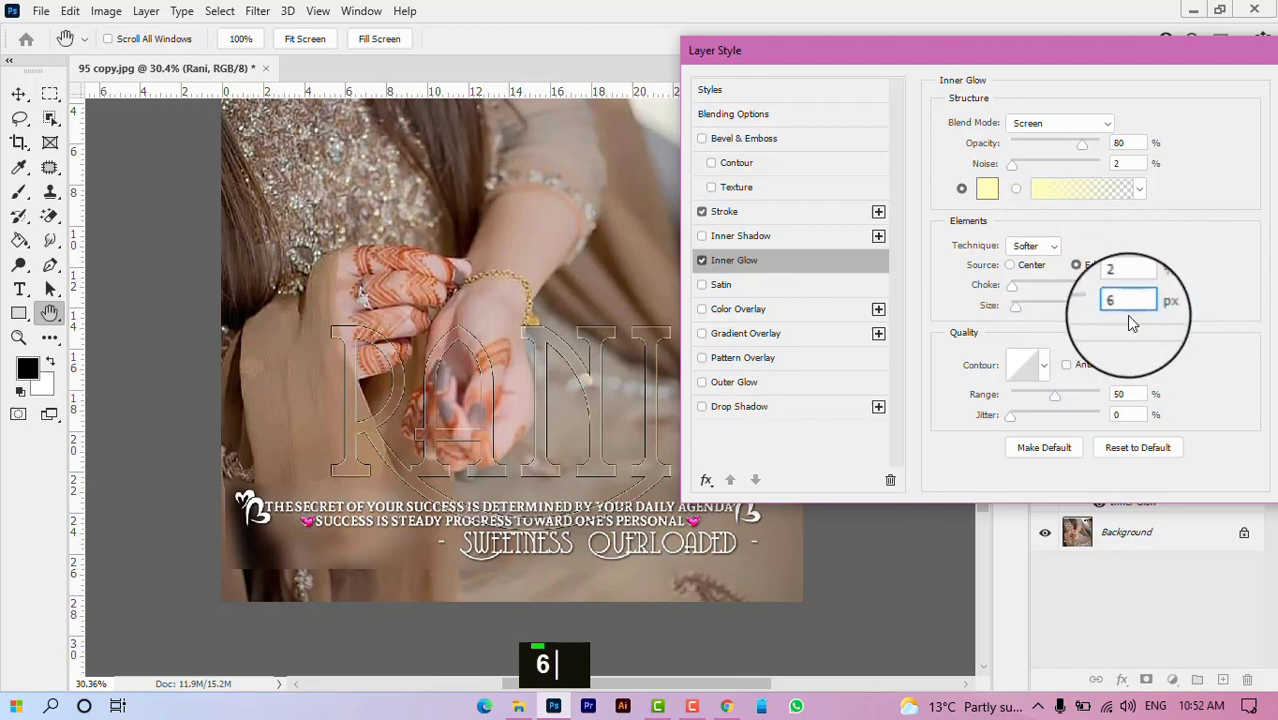
Step: Use the straight diagonal contour for the inner glow, with range 50% and jitter 0%
left_click(1043, 365)
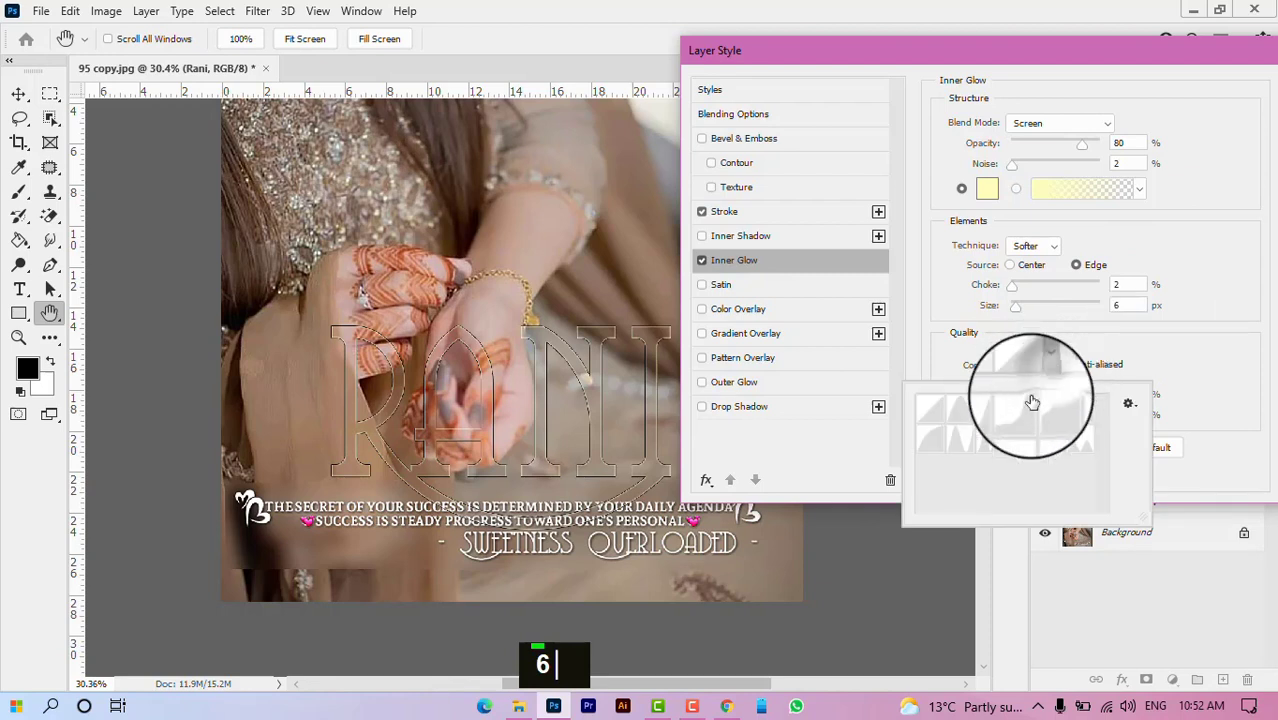
double_click(931, 418)
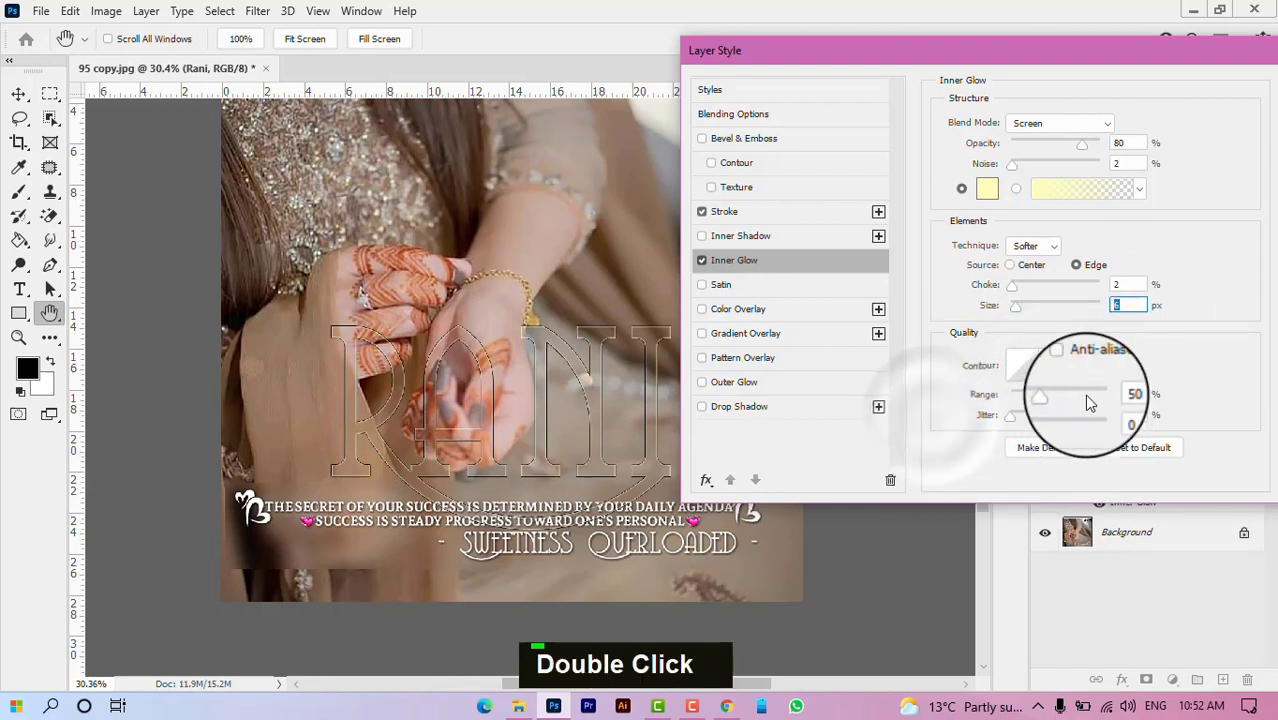
double_click(1128, 394)
double_click(1117, 415)
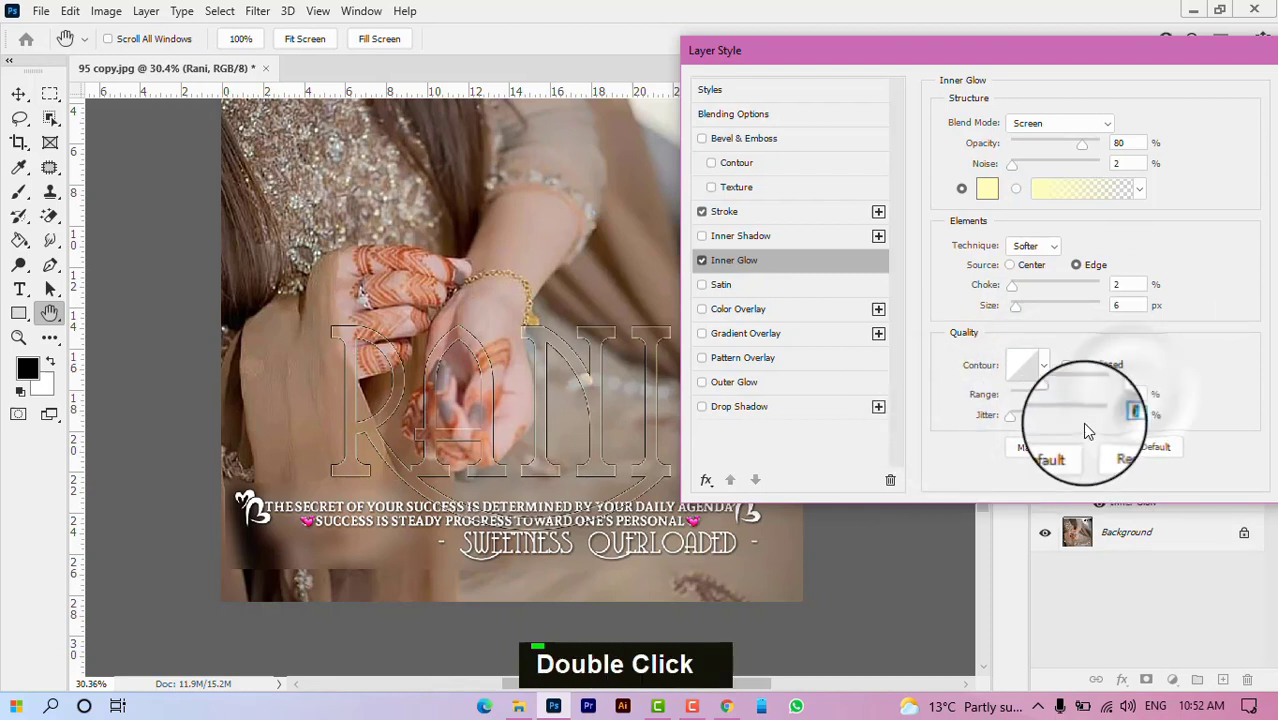
Step: Add a Gradient Overlay effect with Overlay blend mode and 100% opacity
left_click(765, 334)
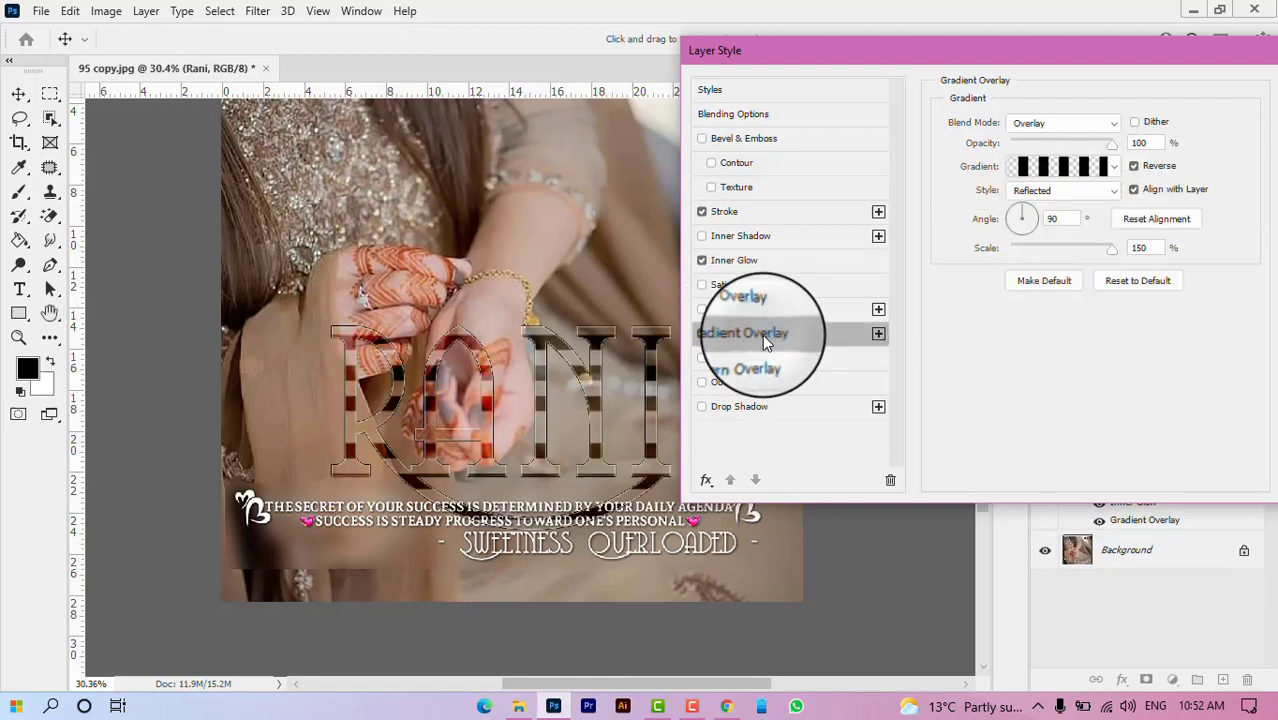
left_click(1064, 124)
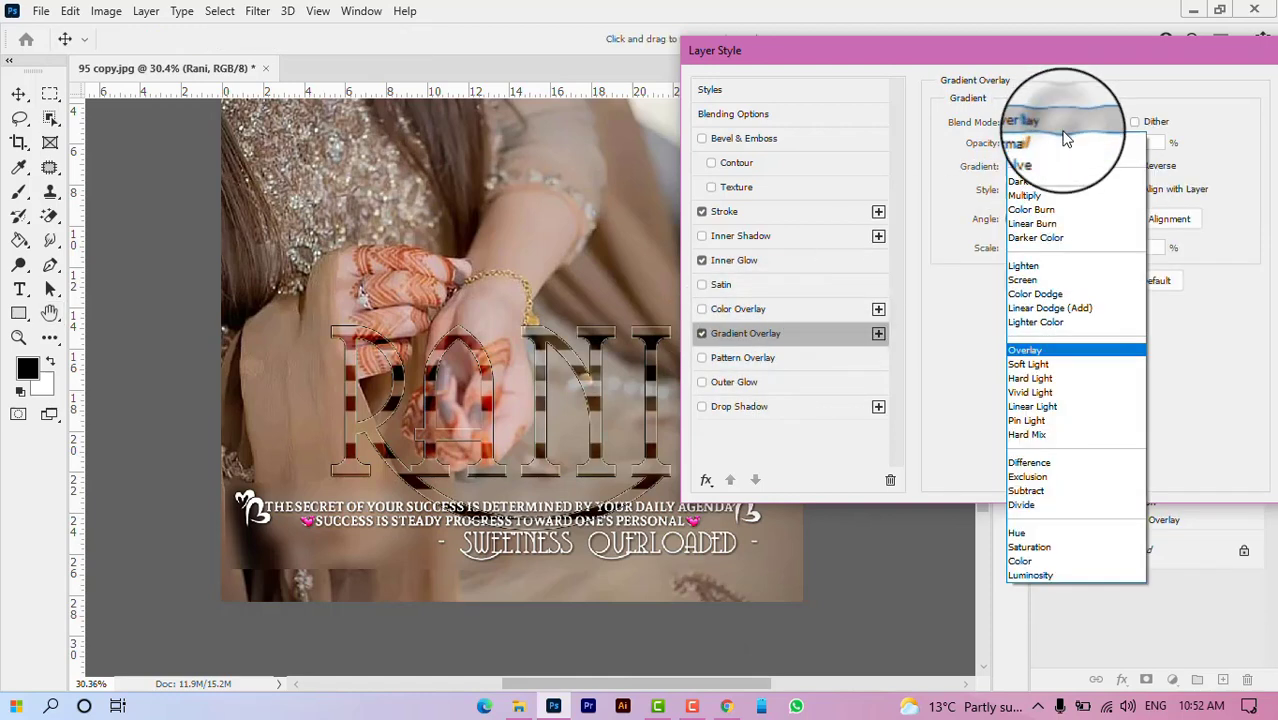
left_click(1036, 352)
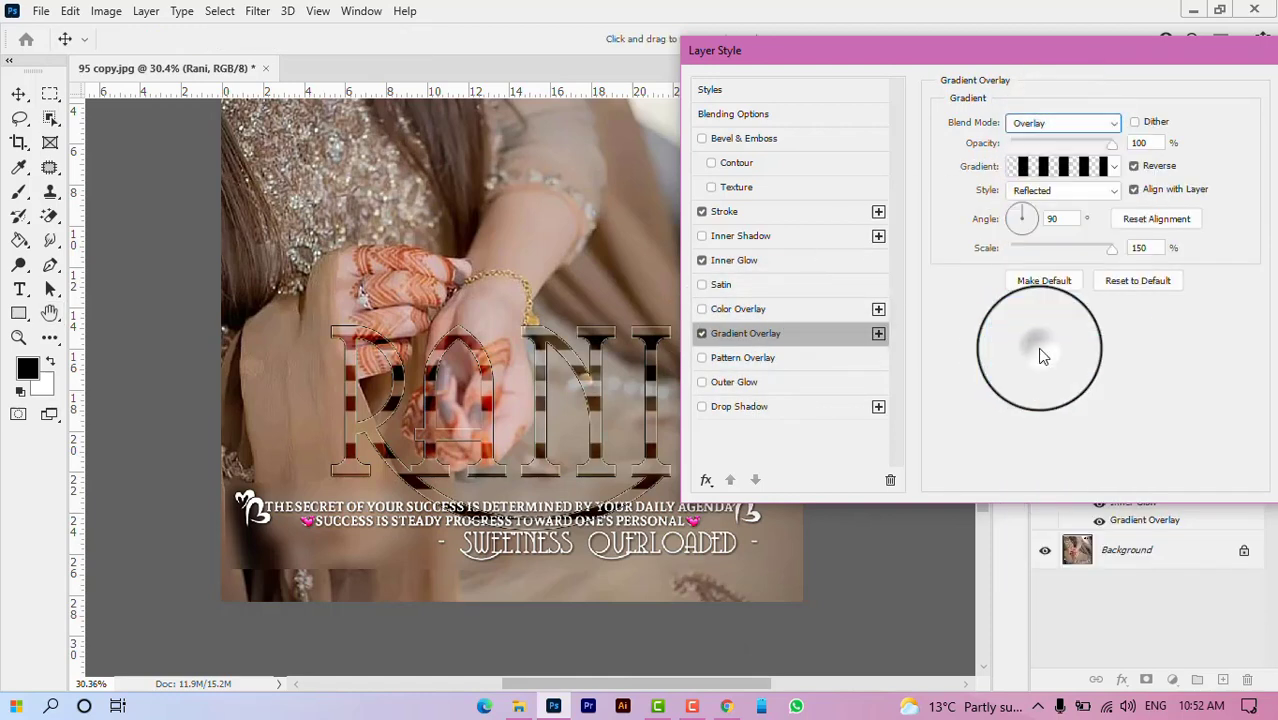
Step: Choose the black Transparent Stripes preset as the overlay gradient
left_click(1092, 168)
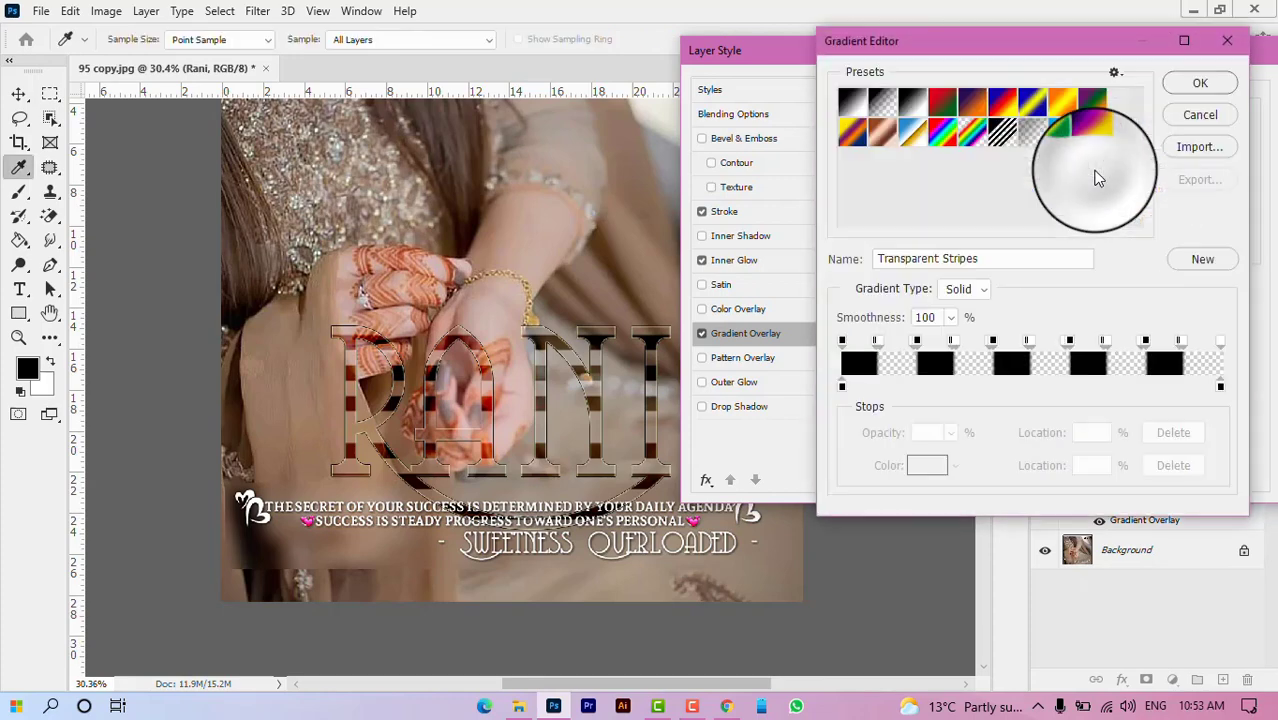
left_click(1199, 83)
left_click(1114, 167)
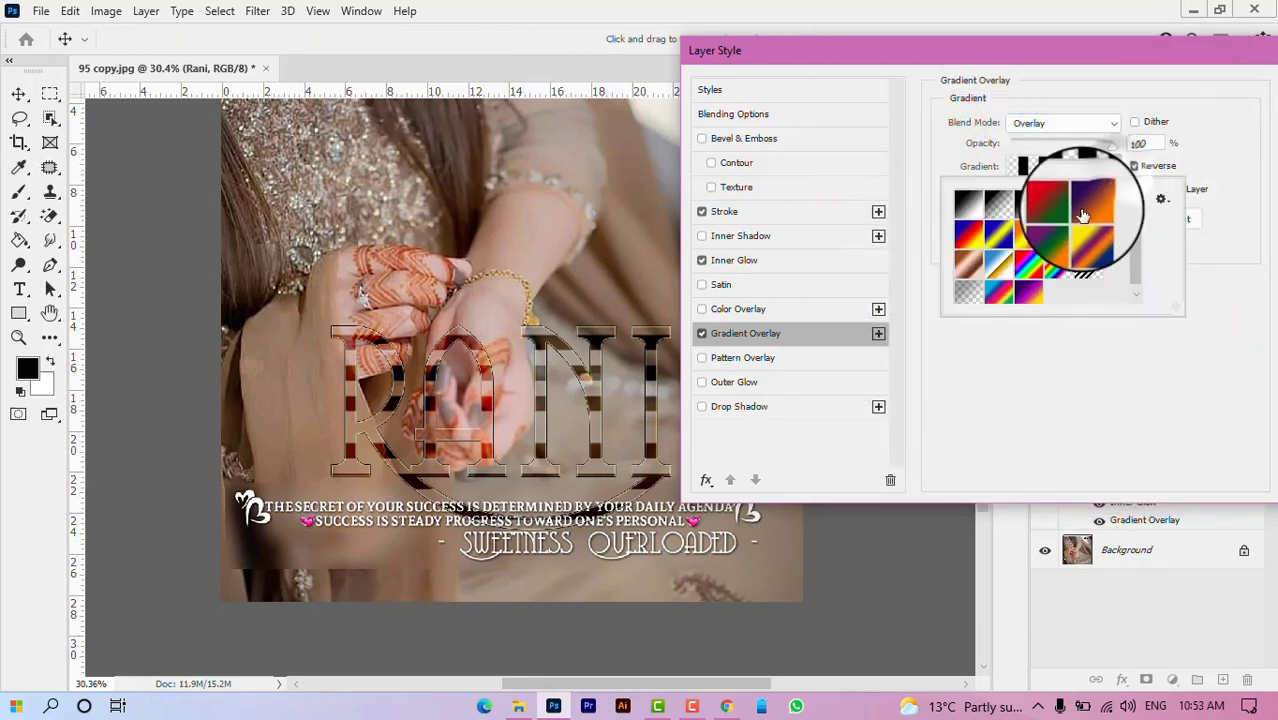
left_click(1080, 277)
left_click(1089, 272)
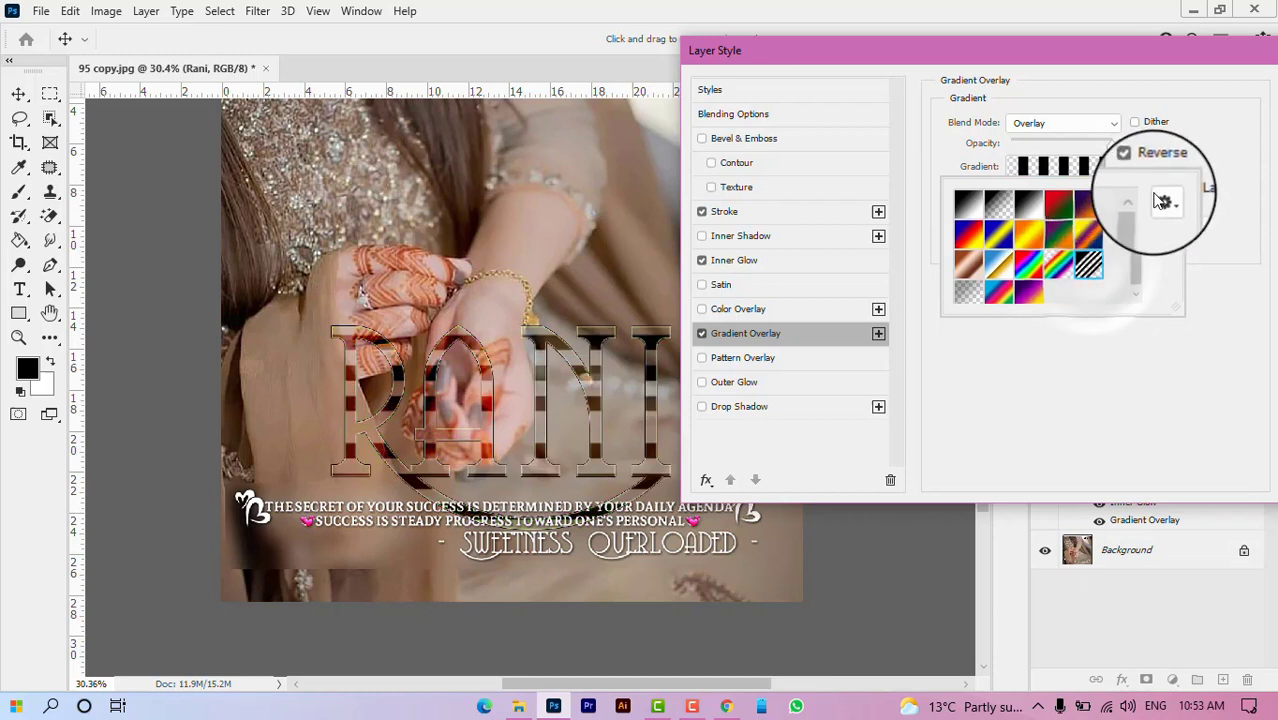
left_click(1143, 368)
Step: Use the Reflected gradient style with Reverse enabled and a 90° angle
left_click(1134, 169)
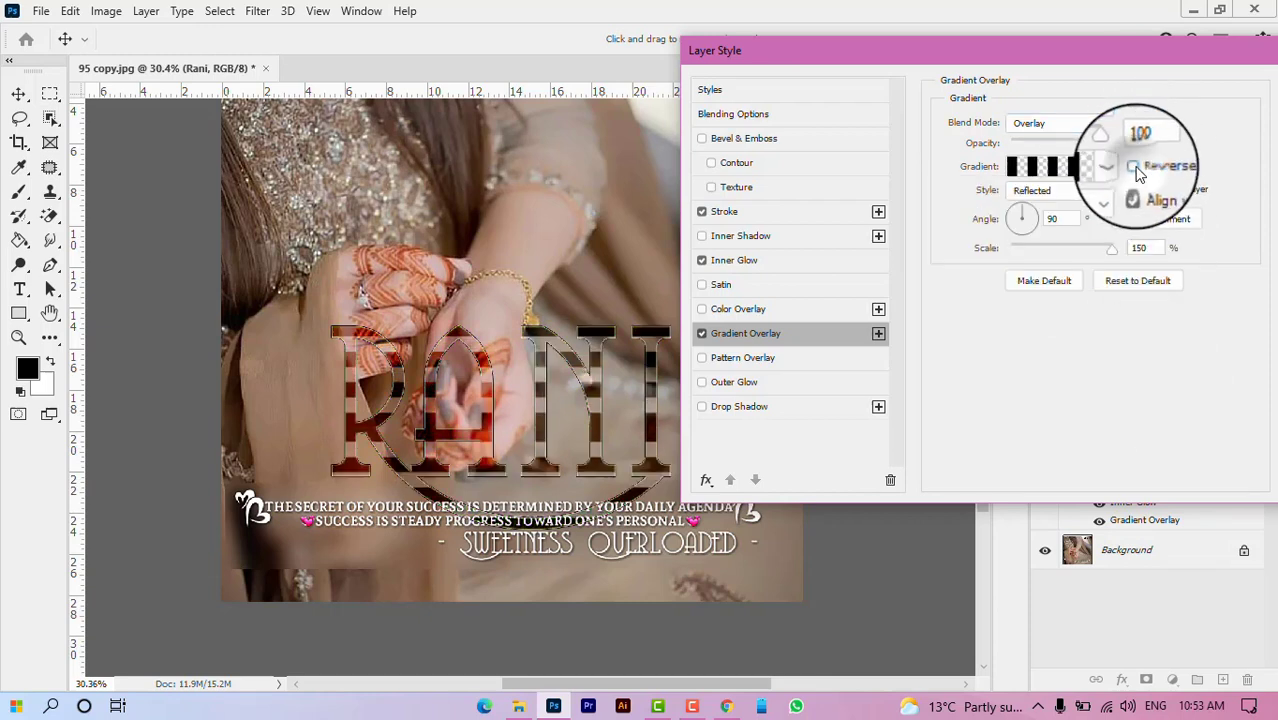
left_click(1110, 191)
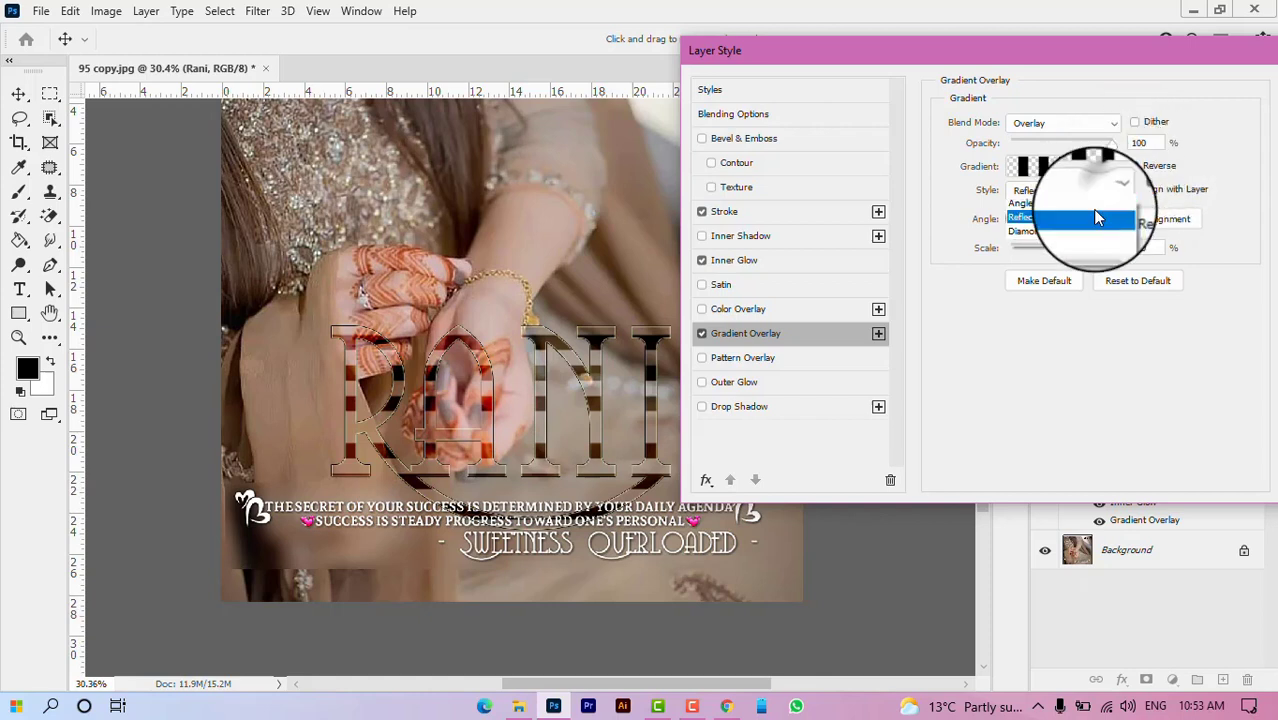
left_click(1050, 258)
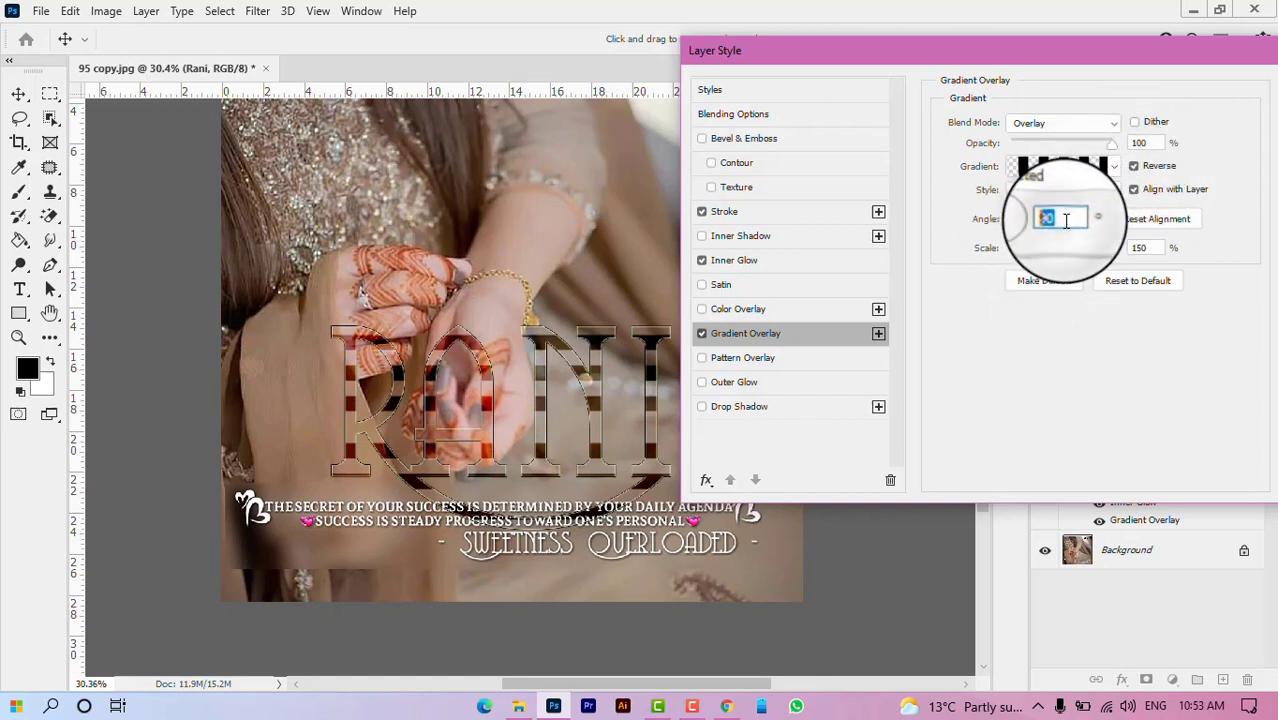
left_click_drag(1067, 218, 1047, 219)
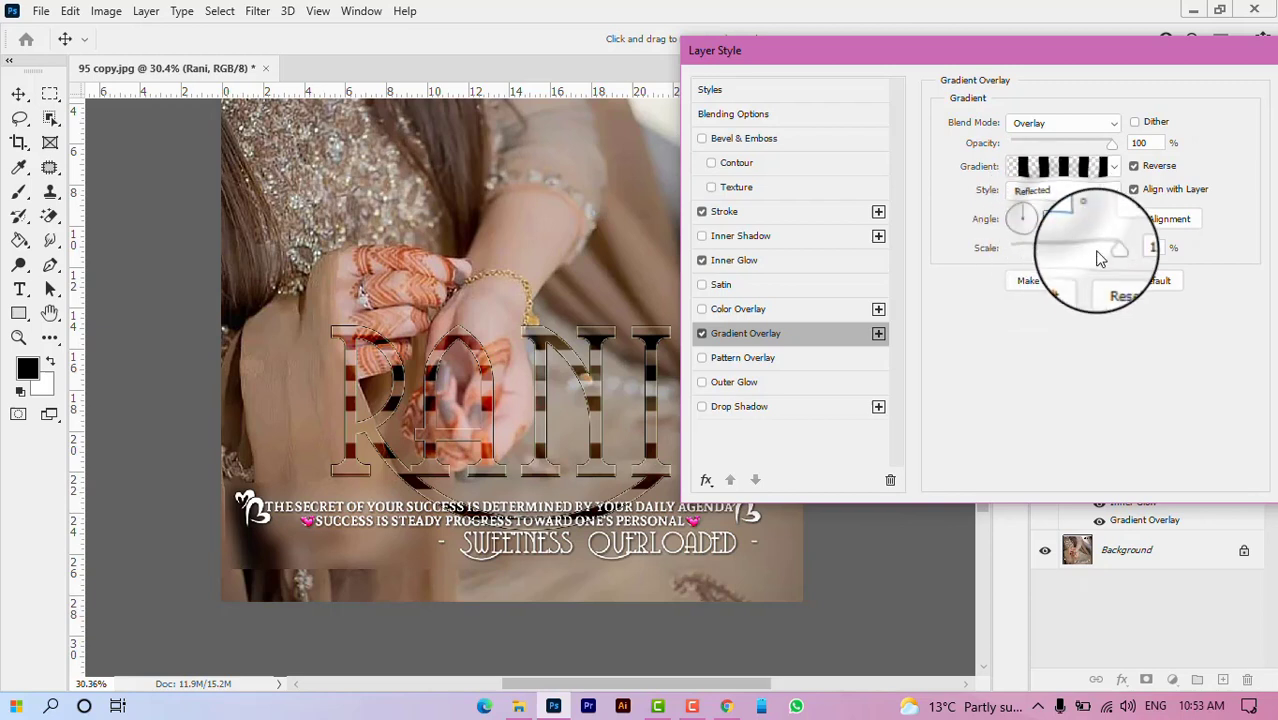
Step: Set the gradient overlay scale to 105%
left_click(1140, 247)
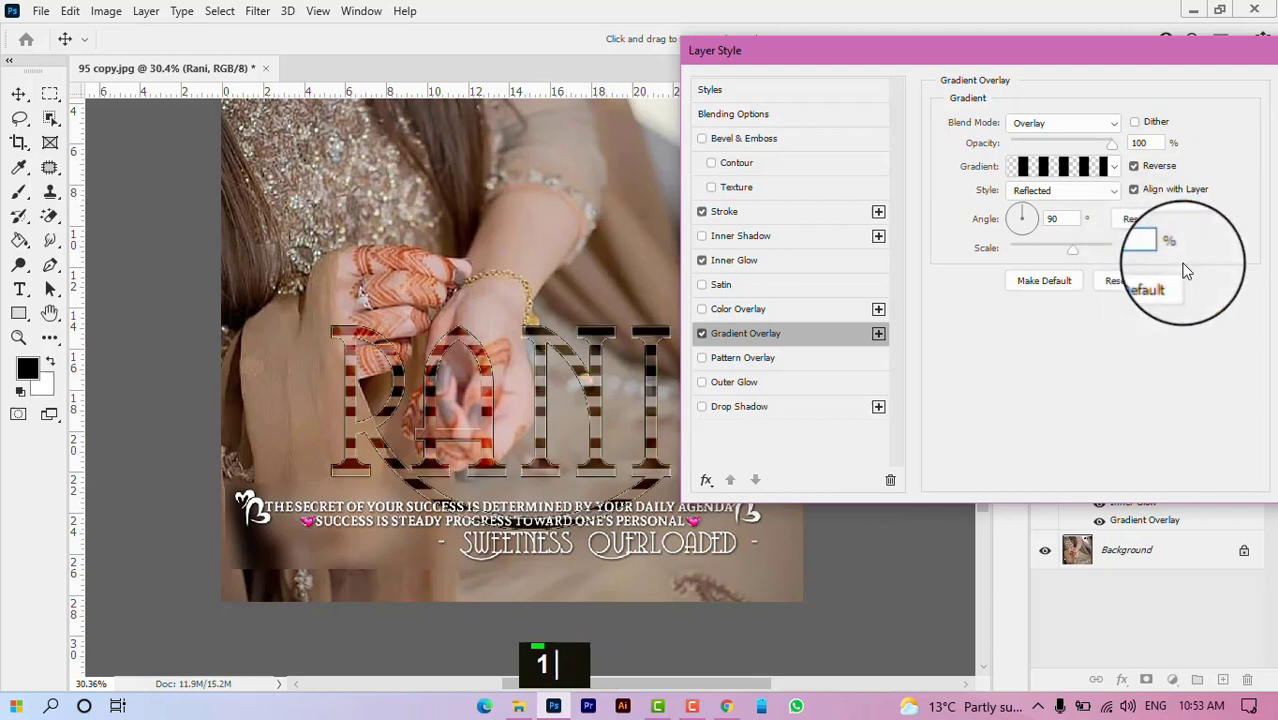
type("20")
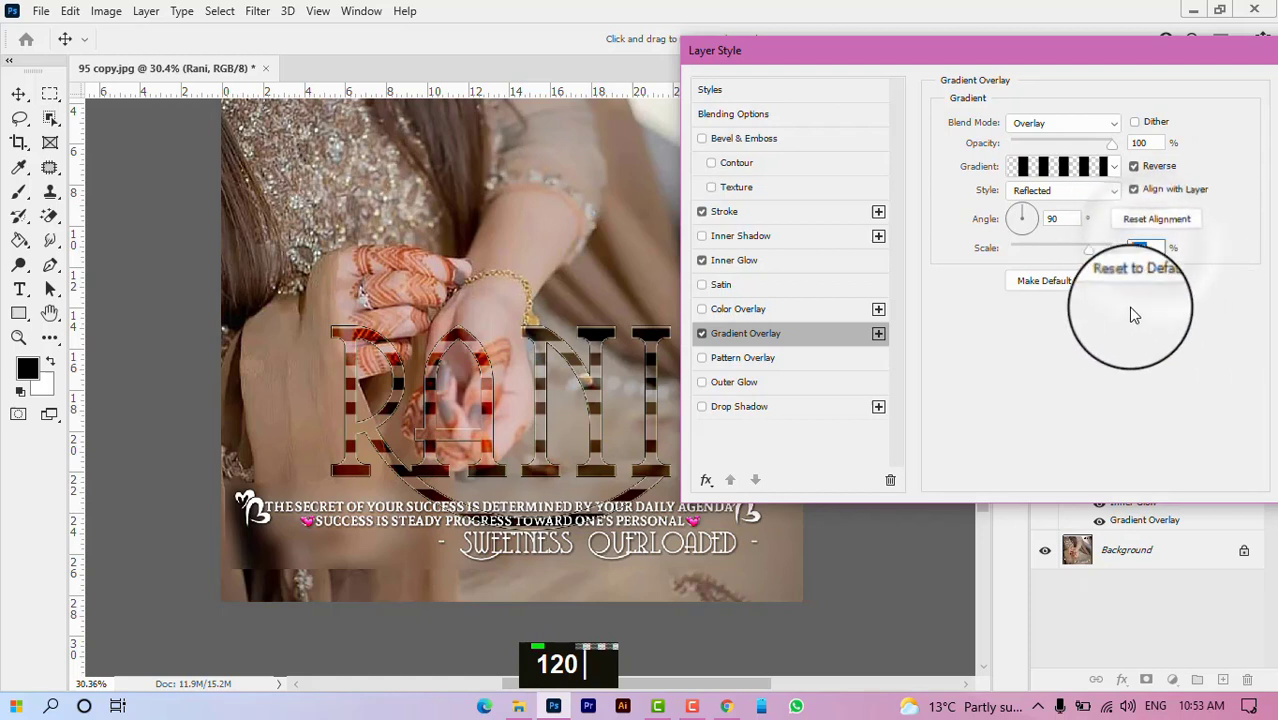
mouse_move(1092, 249)
left_mouse_down()
mouse_move(1132, 254)
mouse_move(1015, 265)
mouse_move(1082, 263)
left_mouse_up()
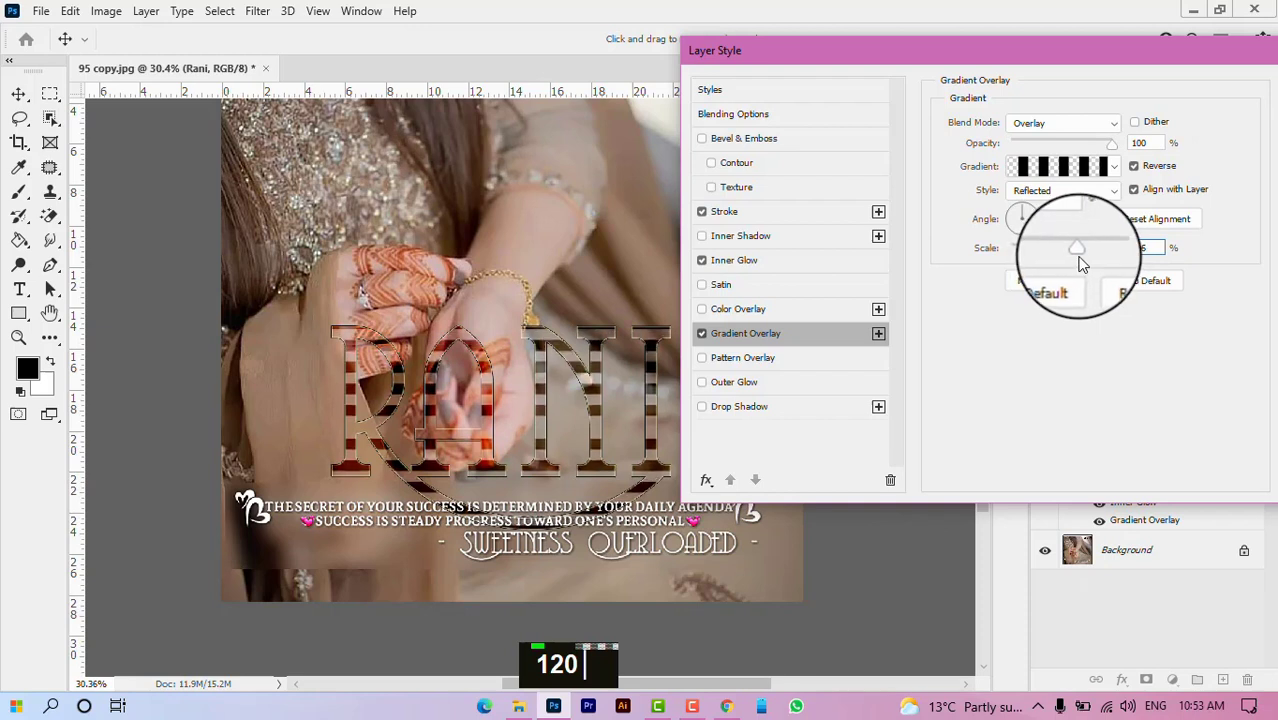
left_click_drag(1080, 263, 1081, 264)
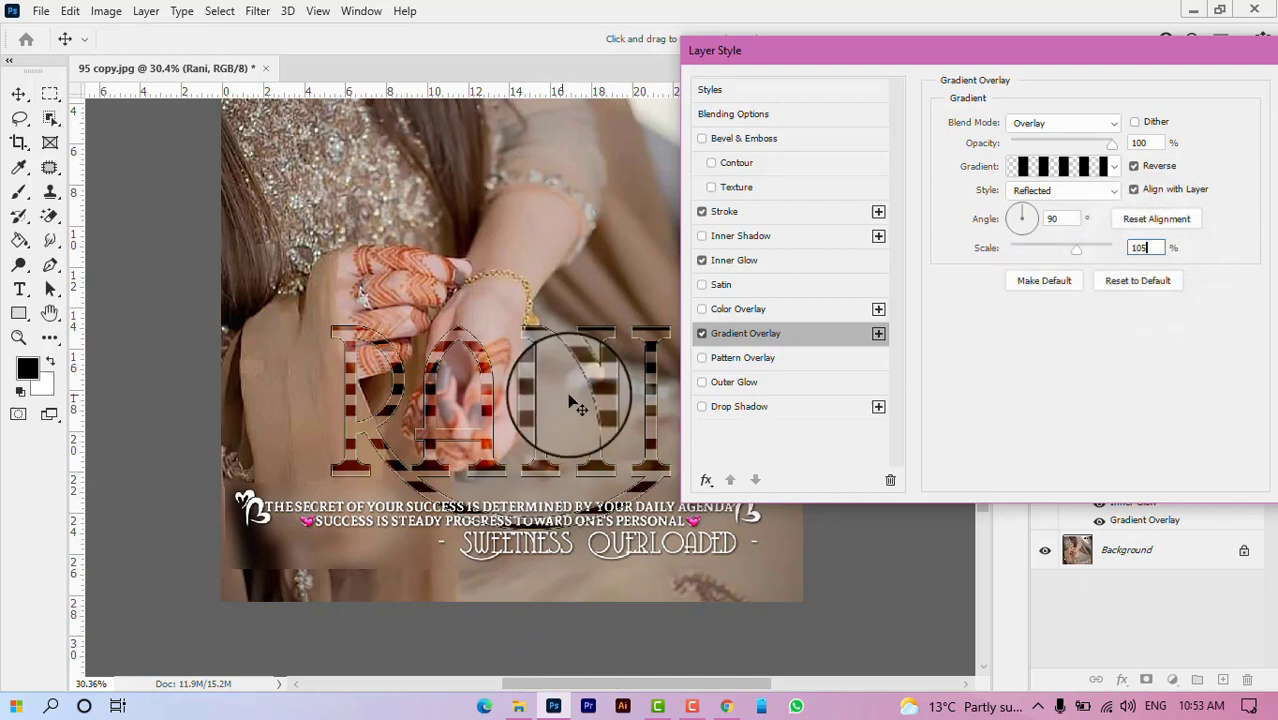
Step: Add a black Drop Shadow effect with Multiply blend mode and 75% opacity
left_click(750, 406)
left_click(1058, 128)
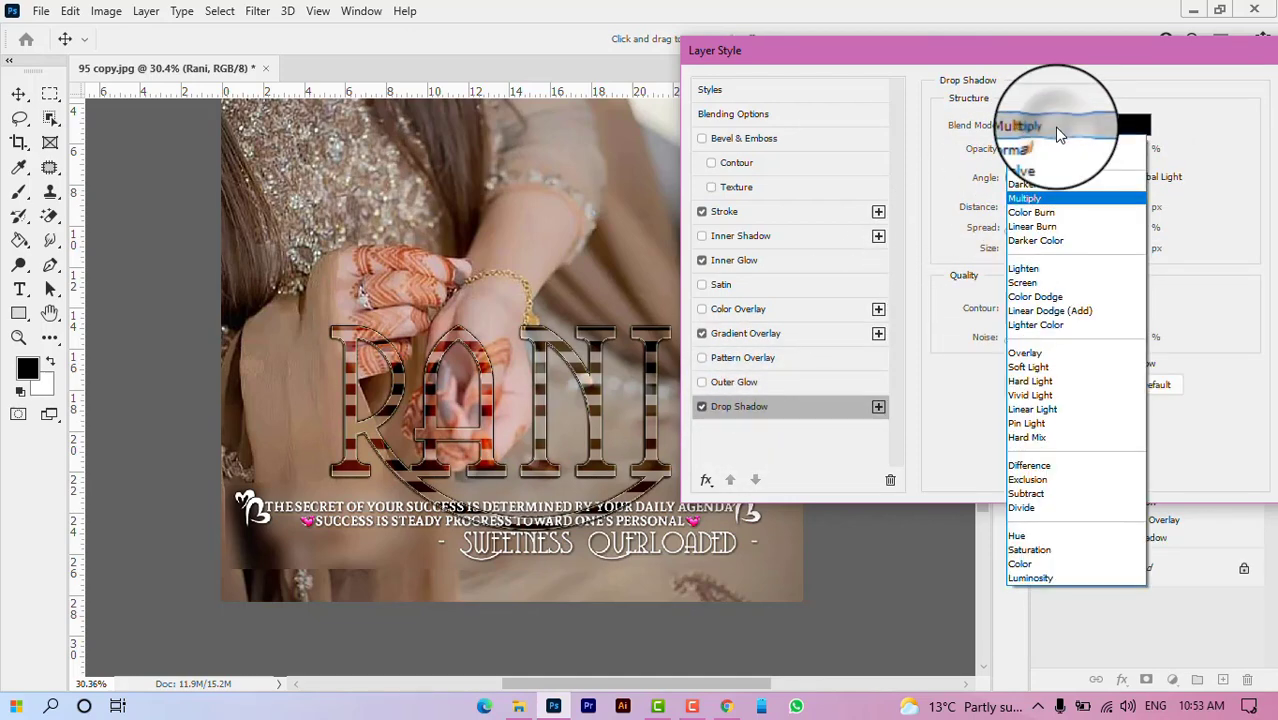
left_click(1030, 198)
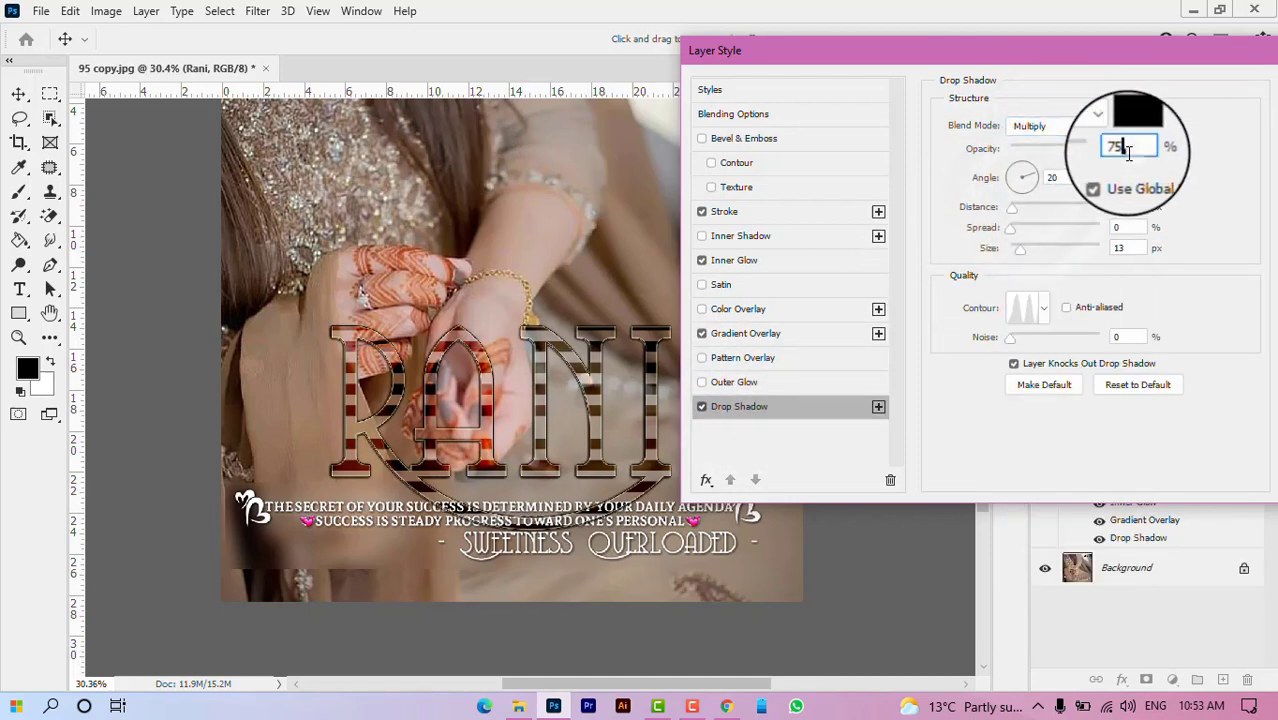
Step: Turn off global light for the drop shadow and set its angle to 120°
double_click(1052, 177)
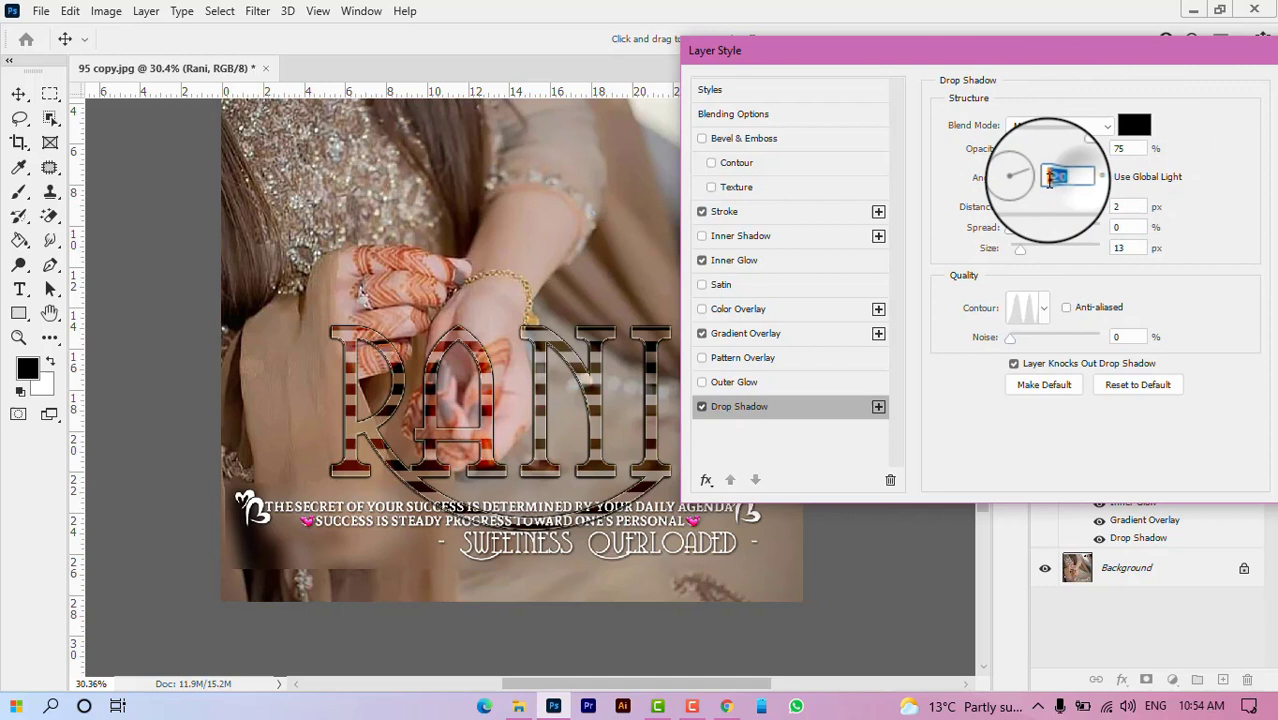
key("BackSpace")
left_click(1104, 179)
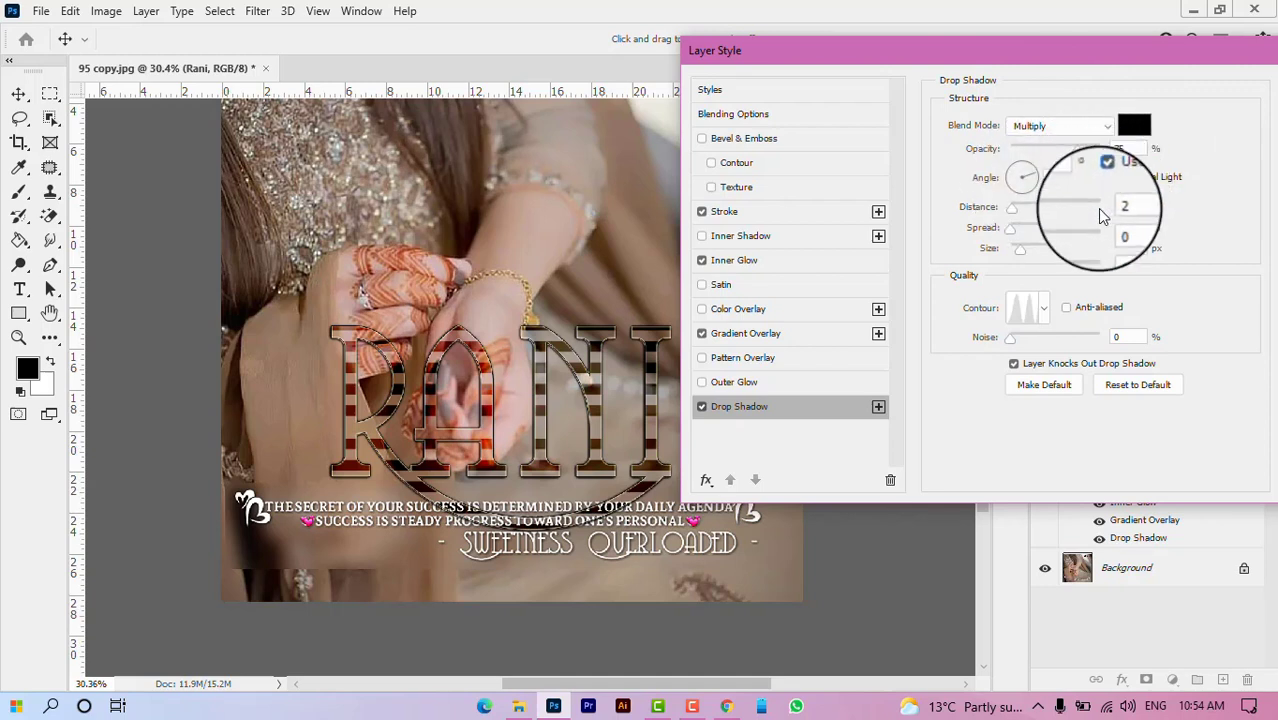
left_click(1106, 192)
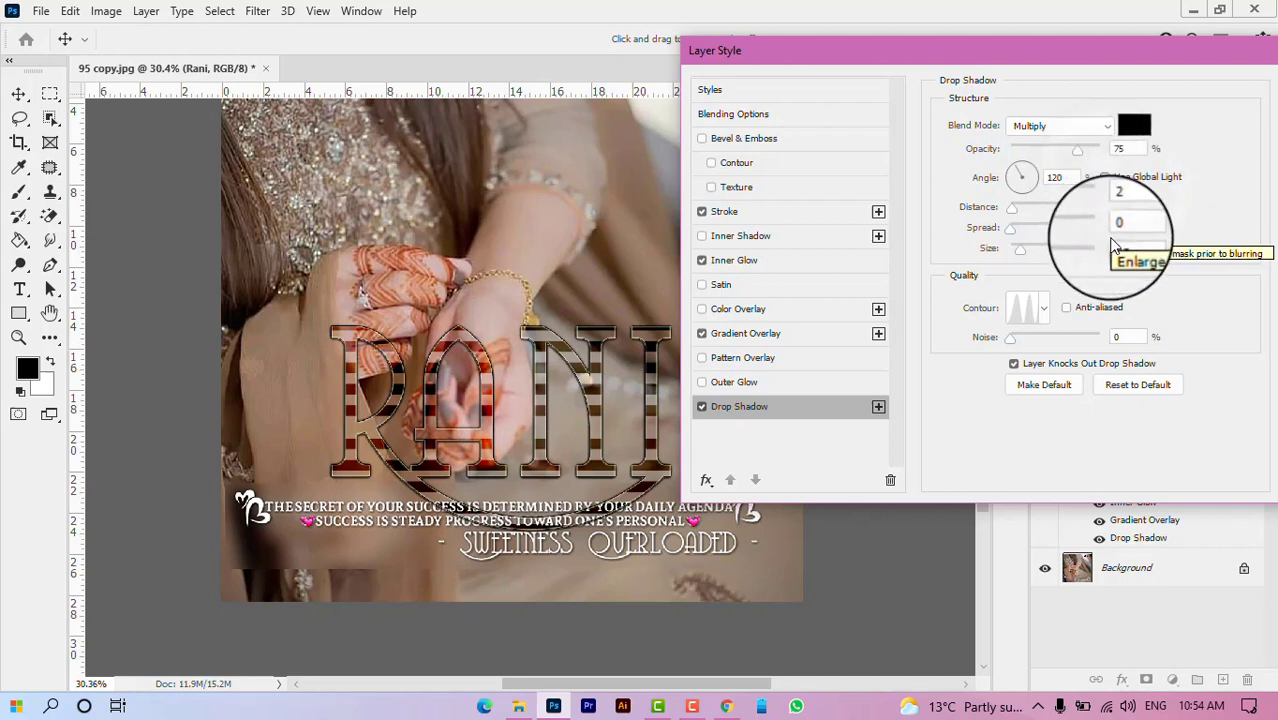
Step: Set the drop shadow distance to 2 px, spread to 2% and size to 13 px
left_click(1118, 206)
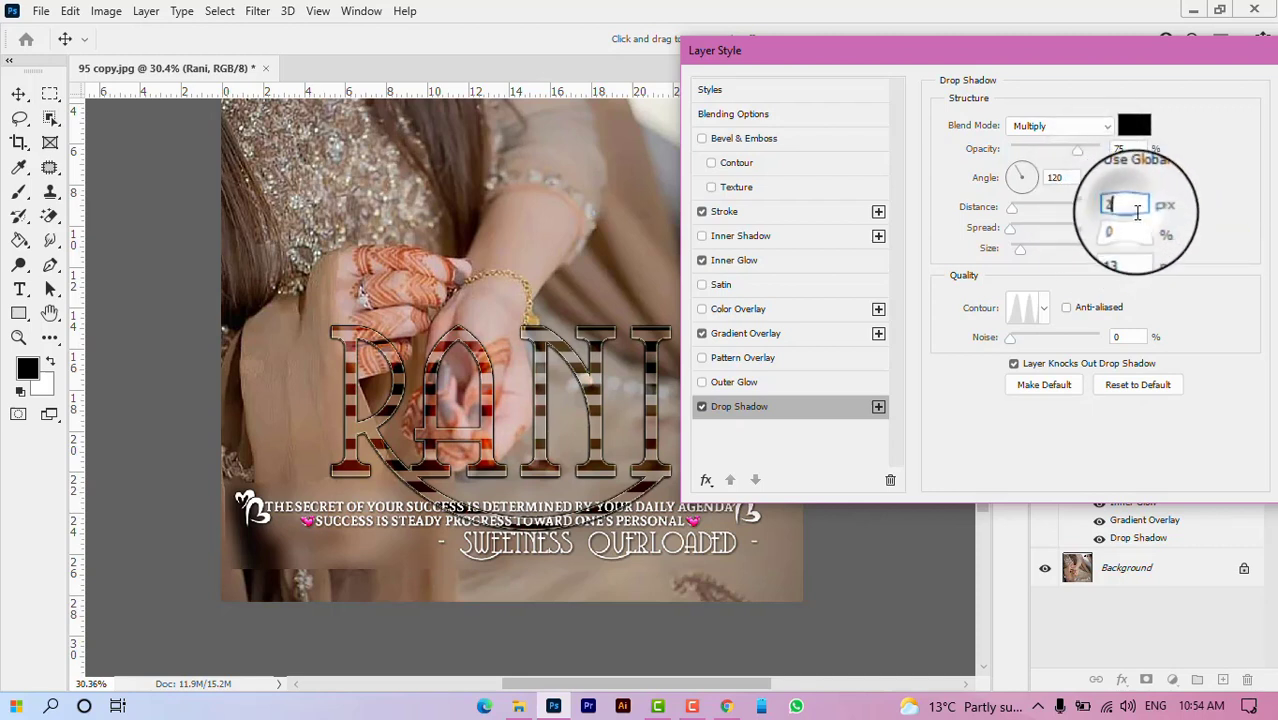
left_click_drag(1129, 226, 1094, 228)
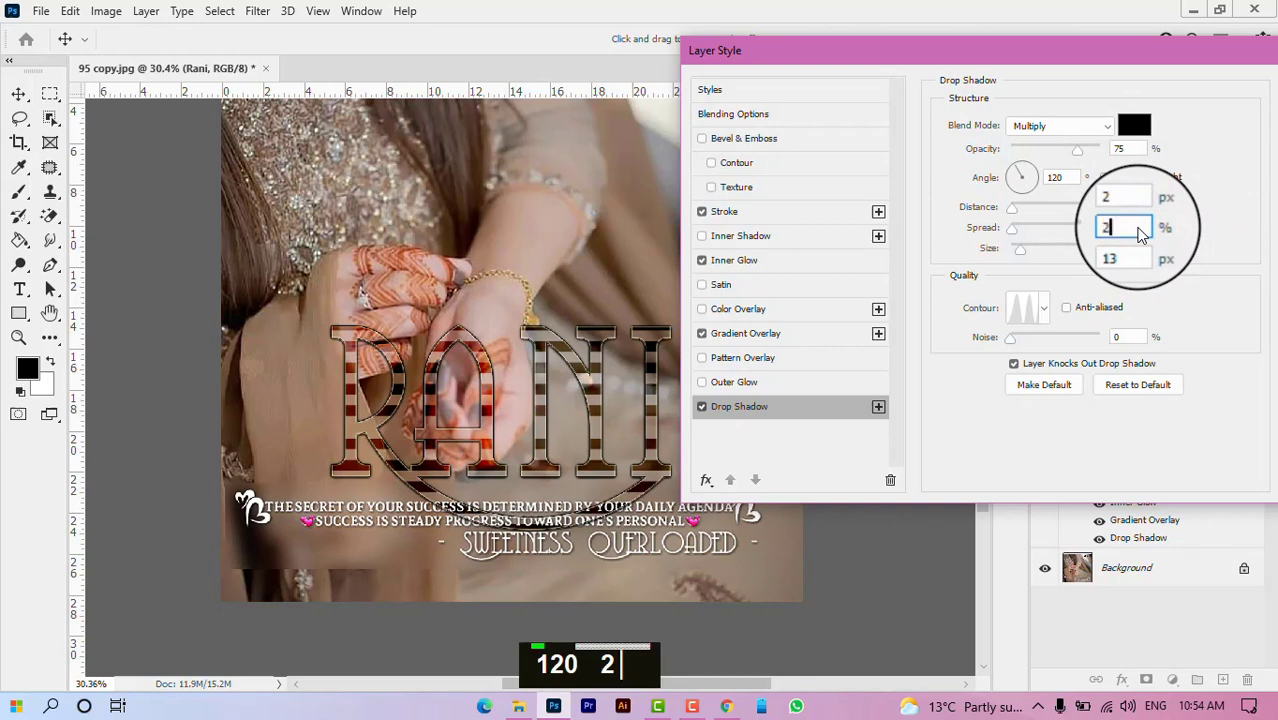
type("2")
left_click(1136, 248)
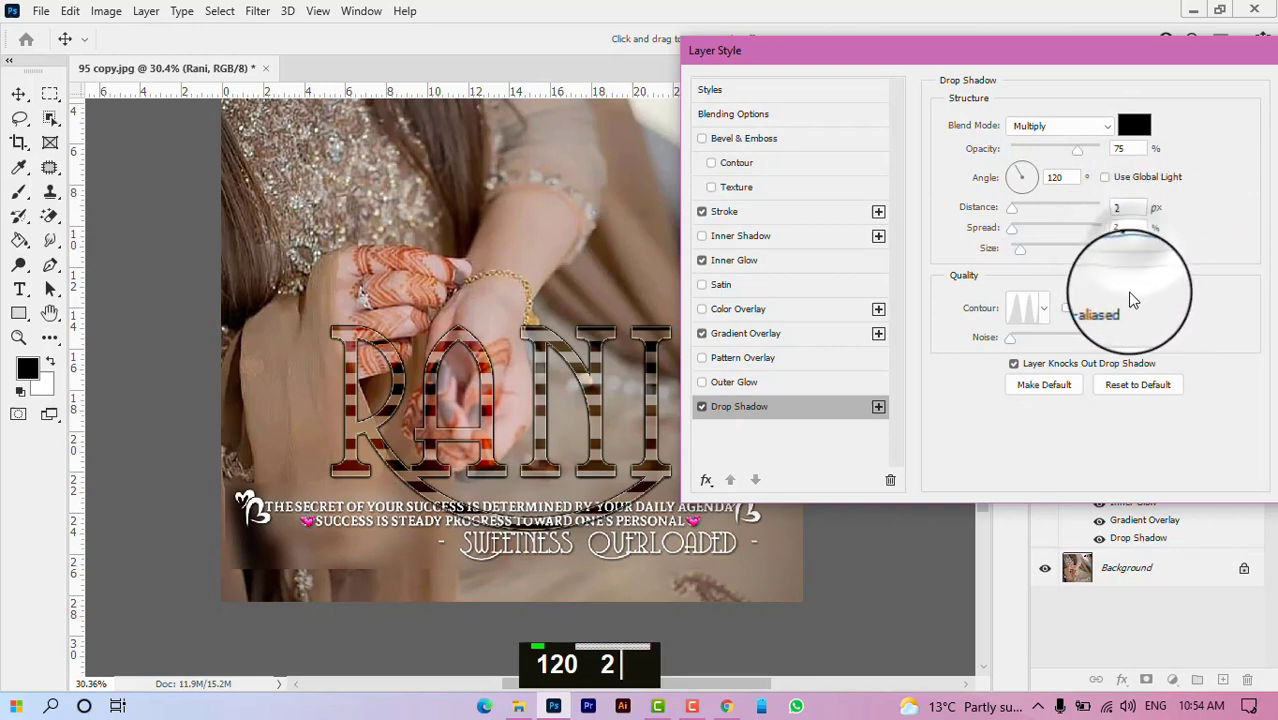
Step: Use the double-peaked contour for the drop shadow with 0% noise
left_click(1041, 309)
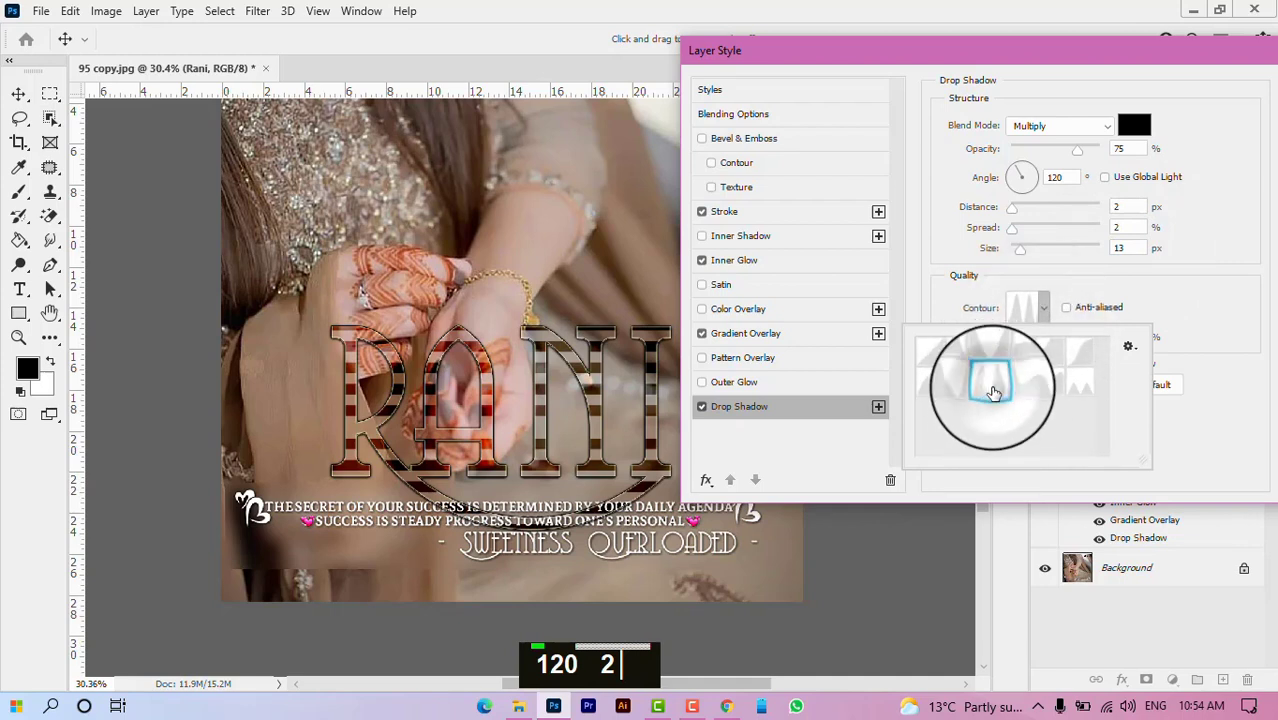
double_click(993, 392)
double_click(1127, 337)
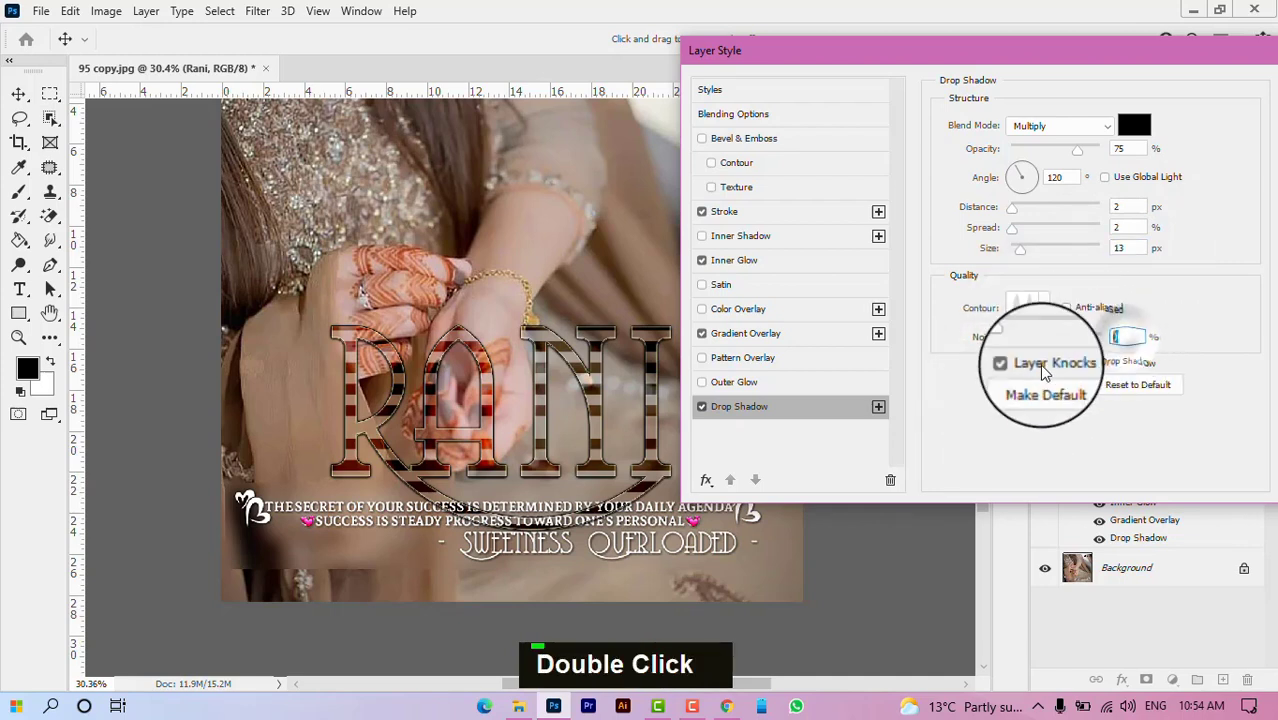
Step: Apply the configured layer style to the Rani text layer
left_click_drag(992, 63, 686, 96)
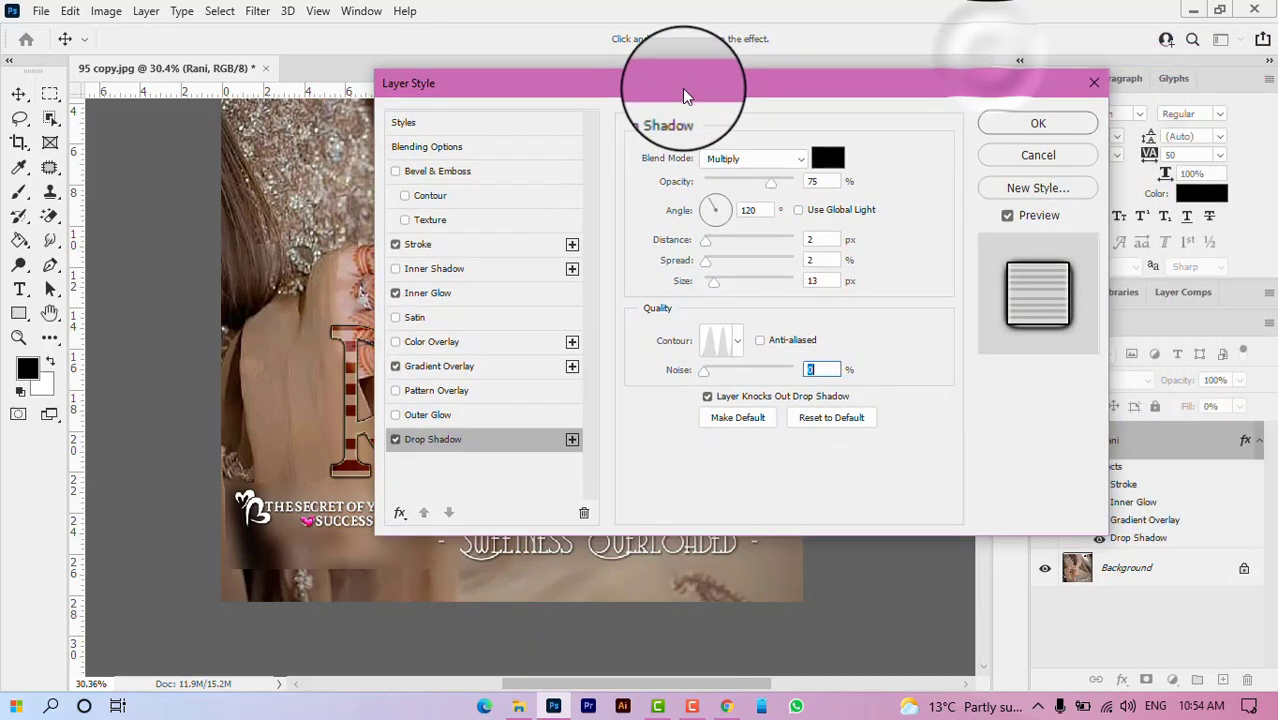
left_click(1068, 123)
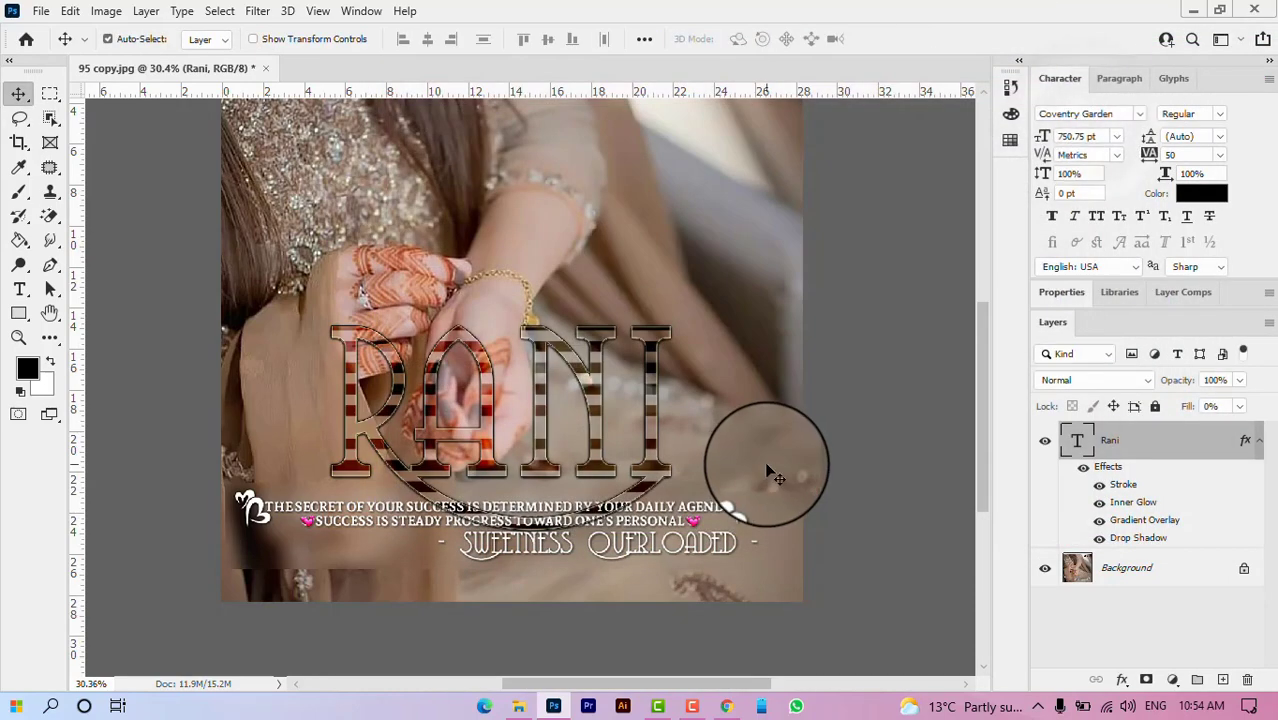
scroll(774, 476, "down", 2, "alt")
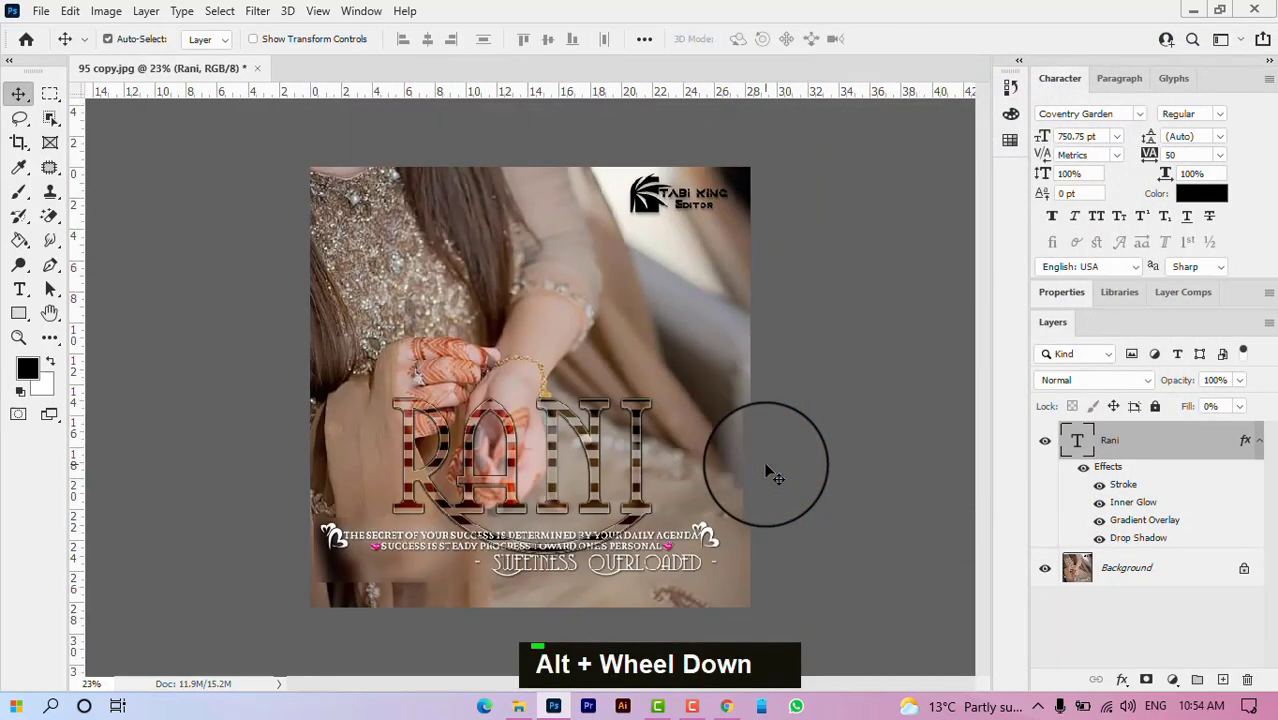